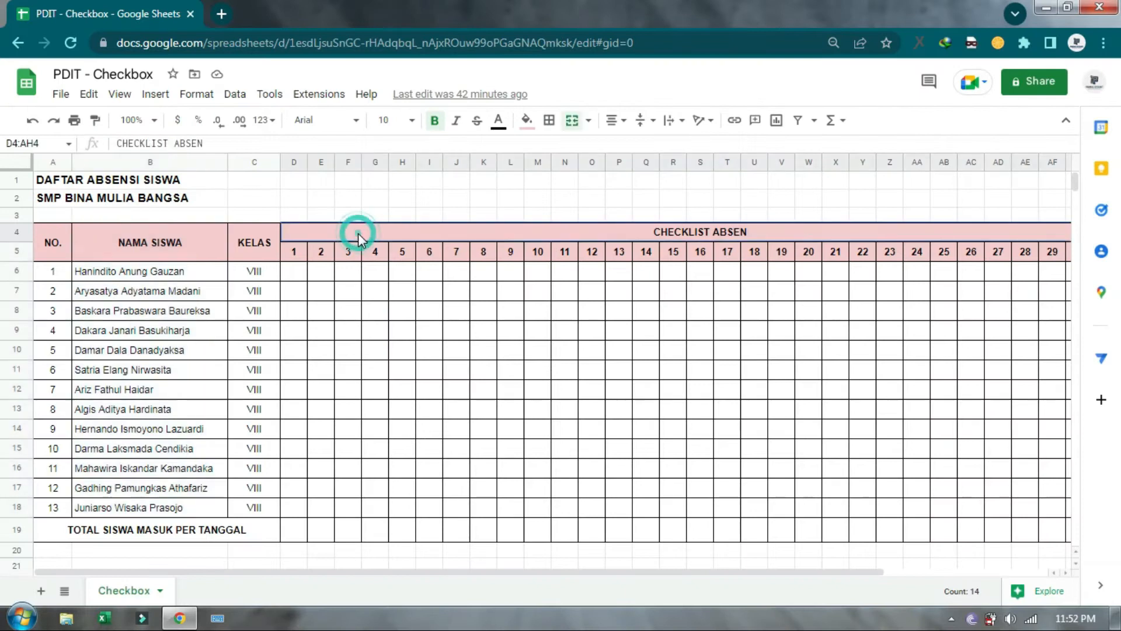
# Examine the attendance table's day columns 1 to 31, its total days column and the empty cells beside the student names
pyautogui.press('Right')
pyautogui.press('Left')
pyautogui.press('Left')
pyautogui.press('Down')
pyautogui.press('Up')
pyautogui.press('Right')
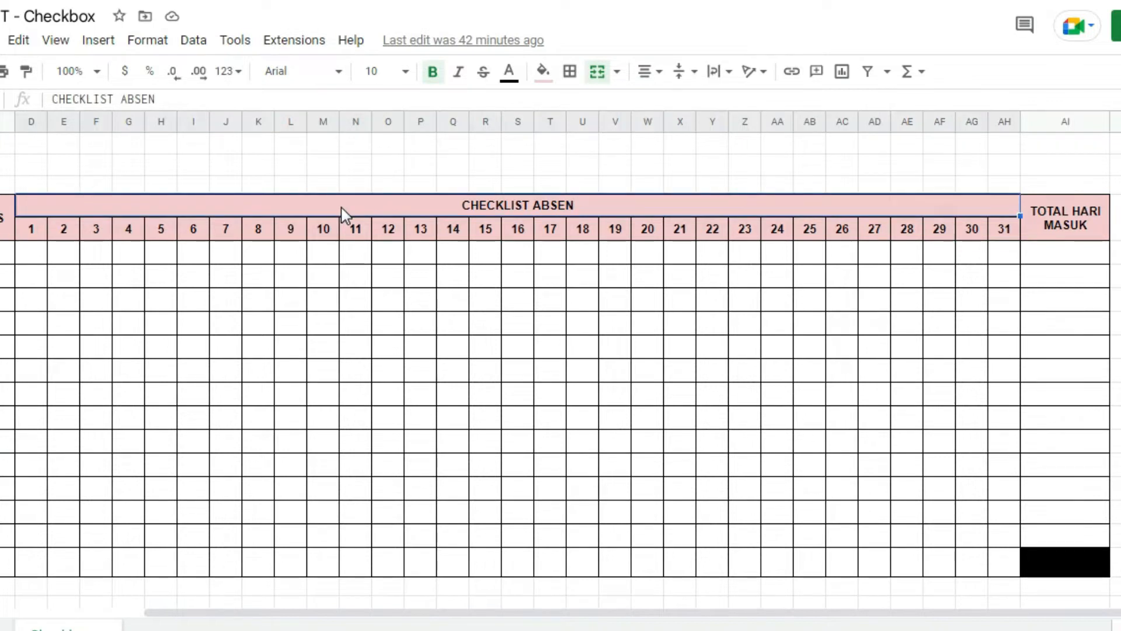
pyautogui.moveTo(340, 205); pyautogui.dragTo(349, 231)
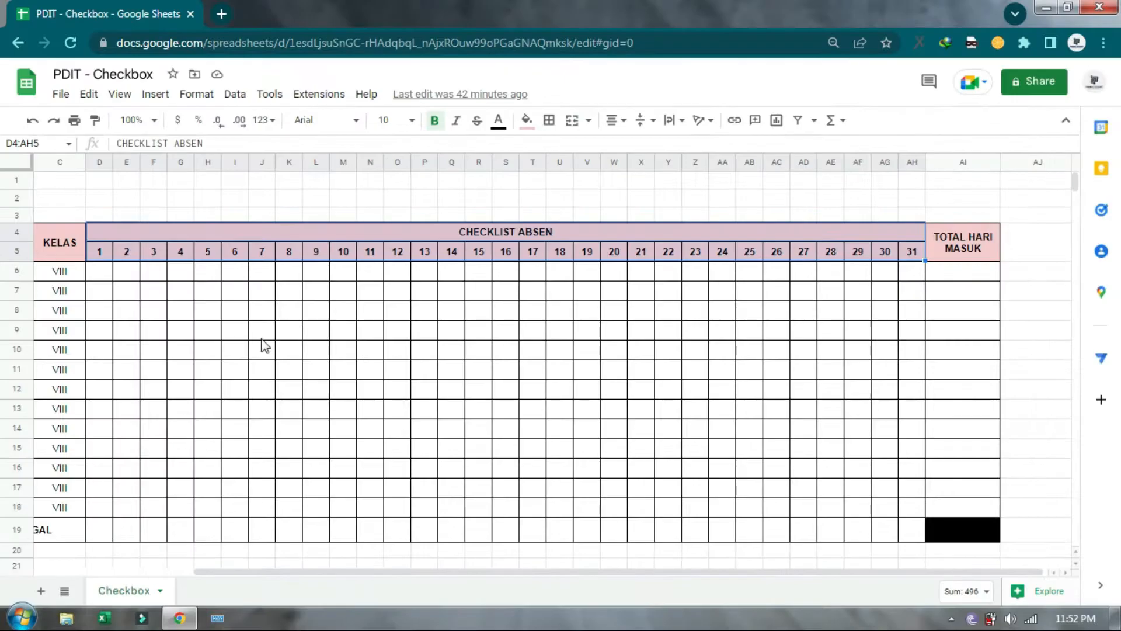
pyautogui.click(99, 292)
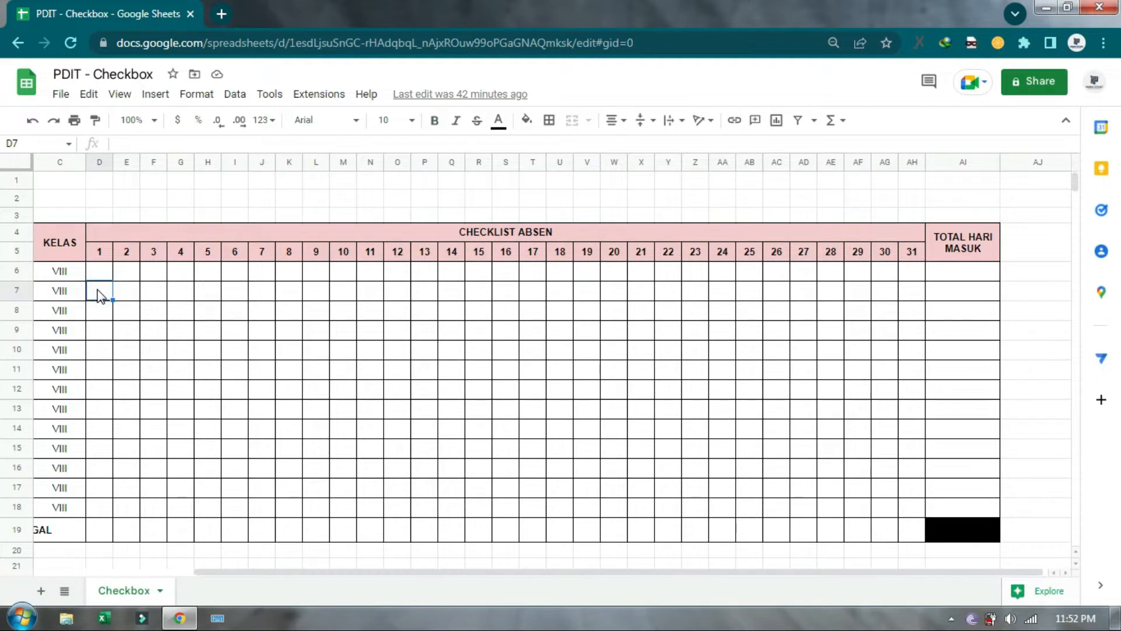
pyautogui.hscroll(-5, 100, 292)
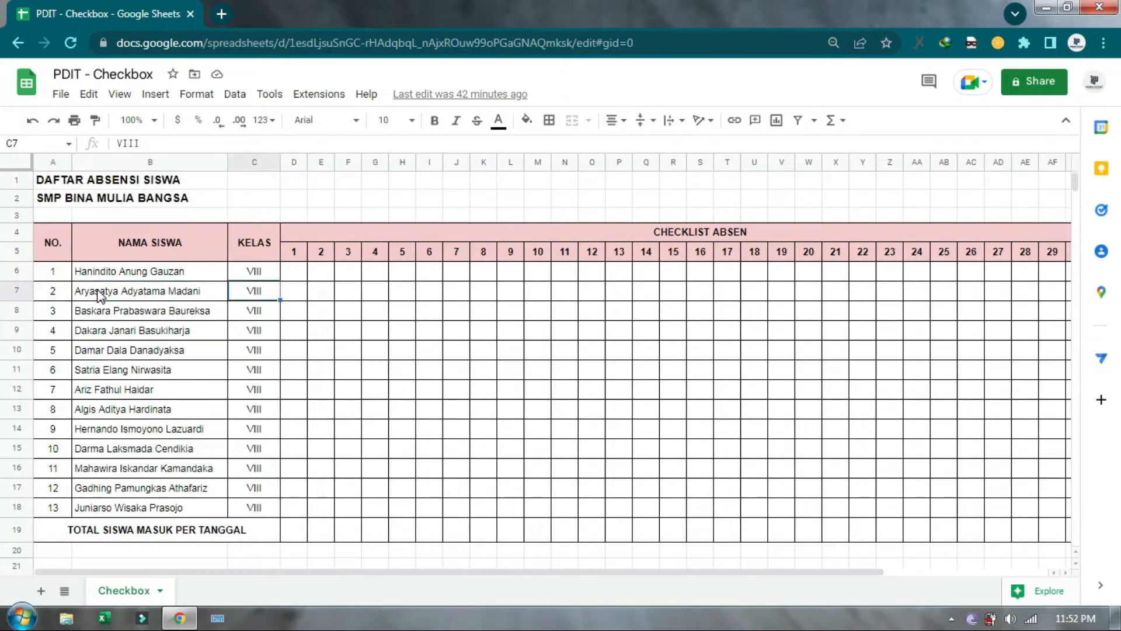
pyautogui.press('Up')
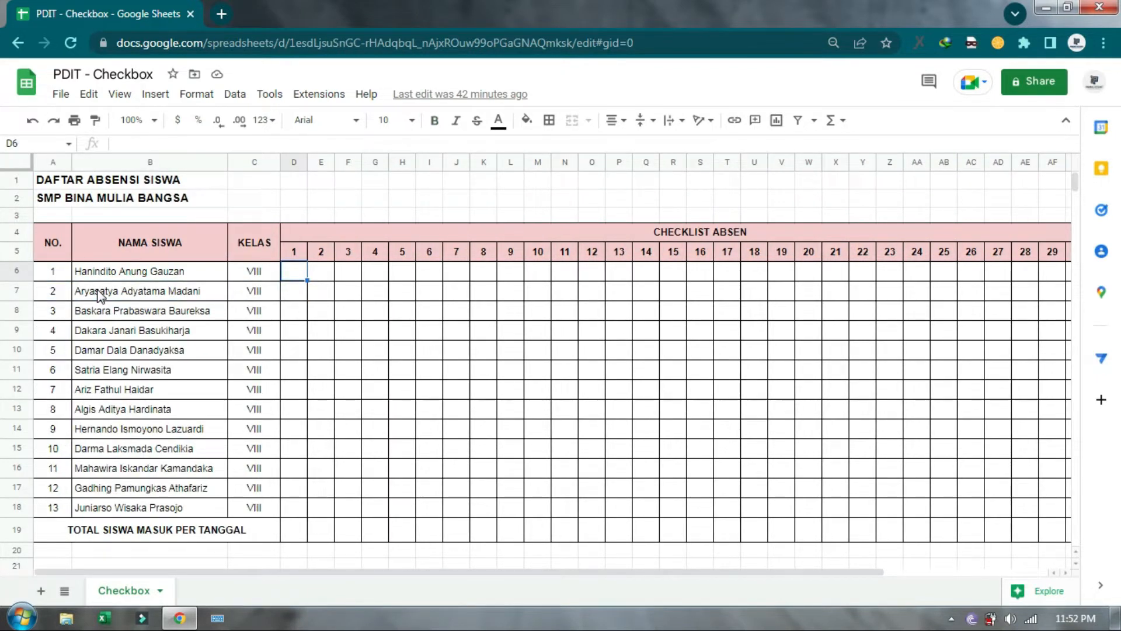
pyautogui.press('Right')
pyautogui.press('Up')
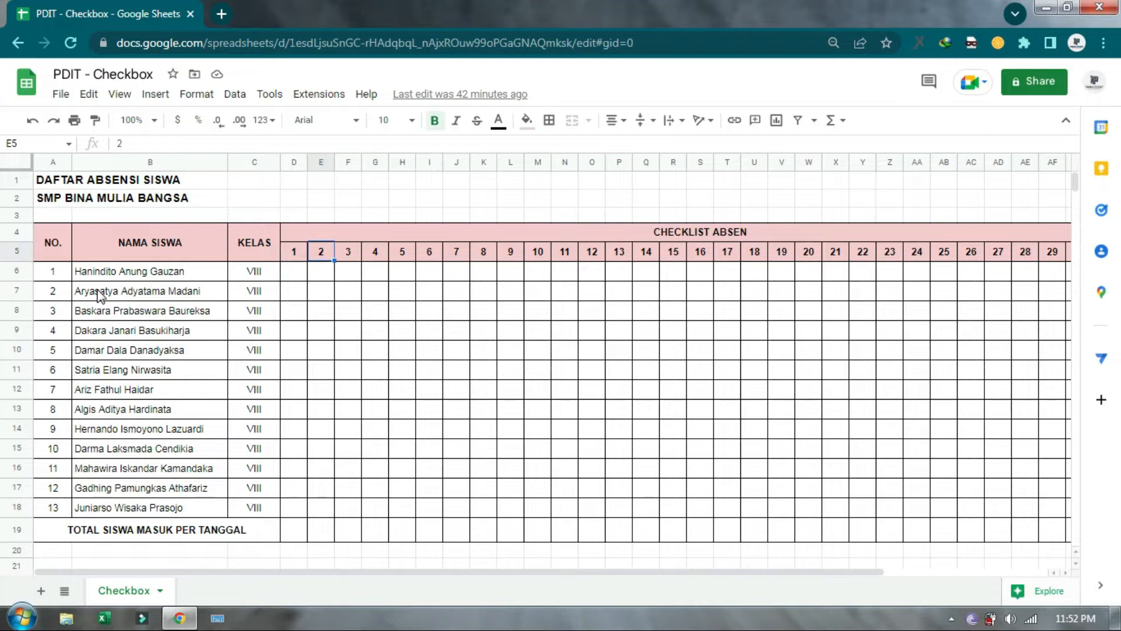
# Insert checkboxes in range D6:AH18, covering every student for days 1 to 31
pyautogui.moveTo(499, 574); pyautogui.dragTo(659, 574)
pyautogui.moveTo(296, 277); pyautogui.dragTo(809, 530)
pyautogui.moveTo(931, 554); pyautogui.dragTo(853, 510)
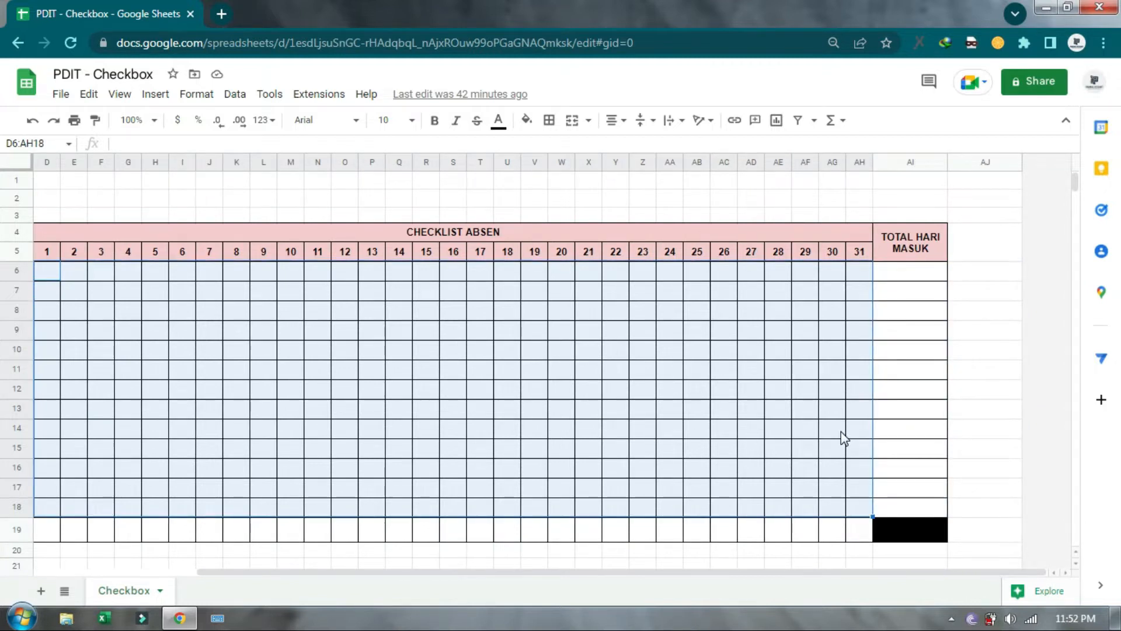
pyautogui.moveTo(781, 572); pyautogui.dragTo(612, 584)
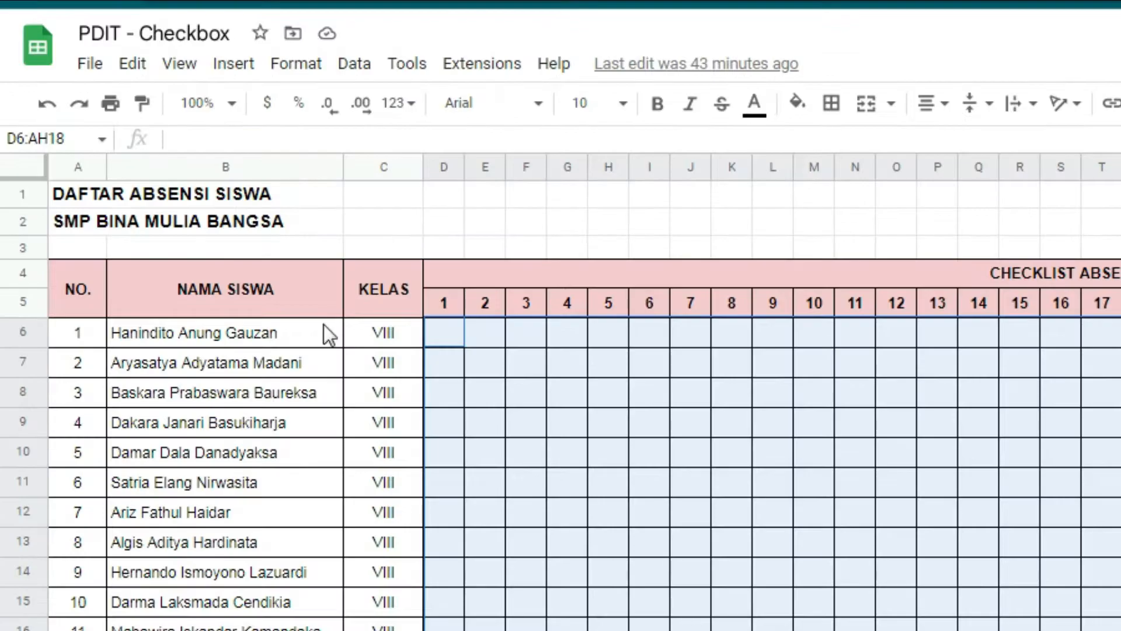
pyautogui.click(229, 64)
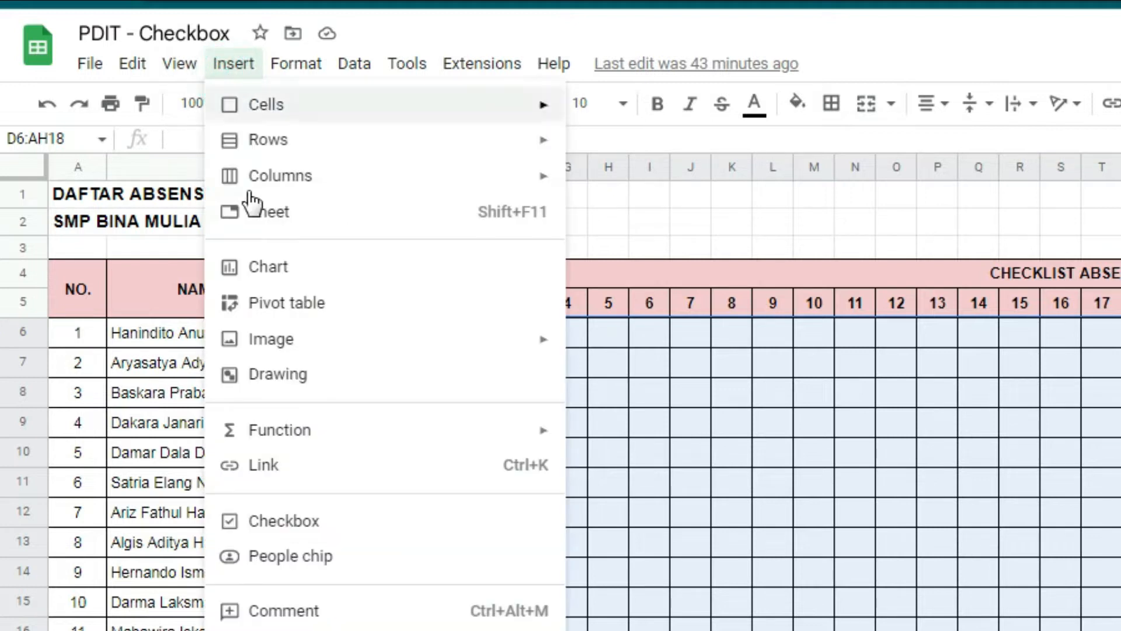
pyautogui.click(296, 525)
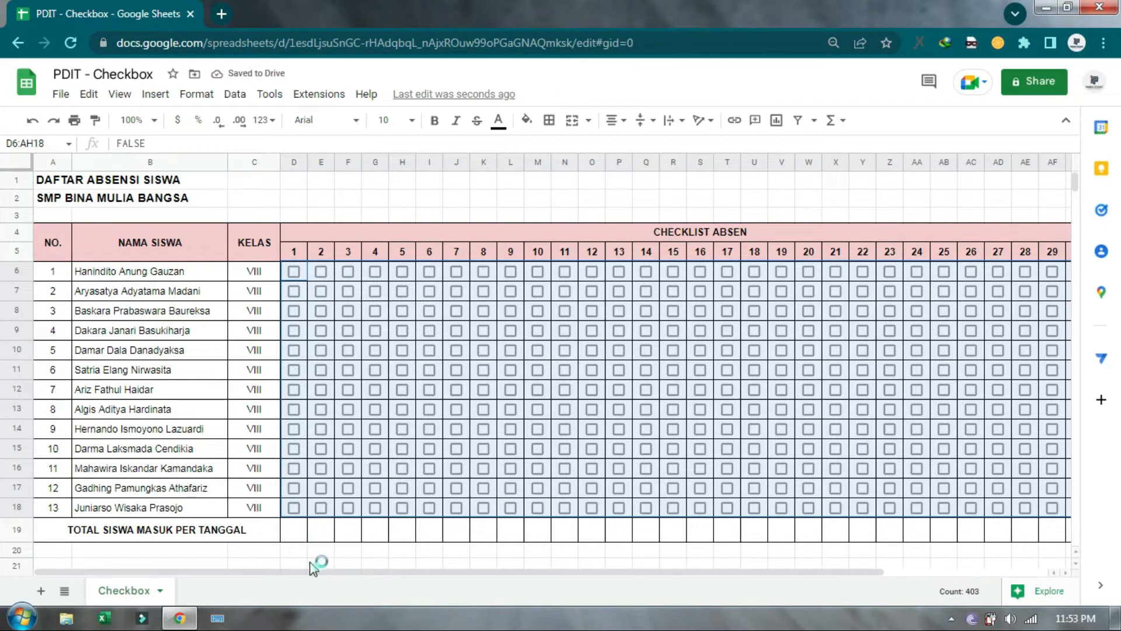
pyautogui.moveTo(342, 573)
pyautogui.mouseDown()
pyautogui.moveTo(573, 575)
pyautogui.moveTo(335, 564)
pyautogui.mouseUp()
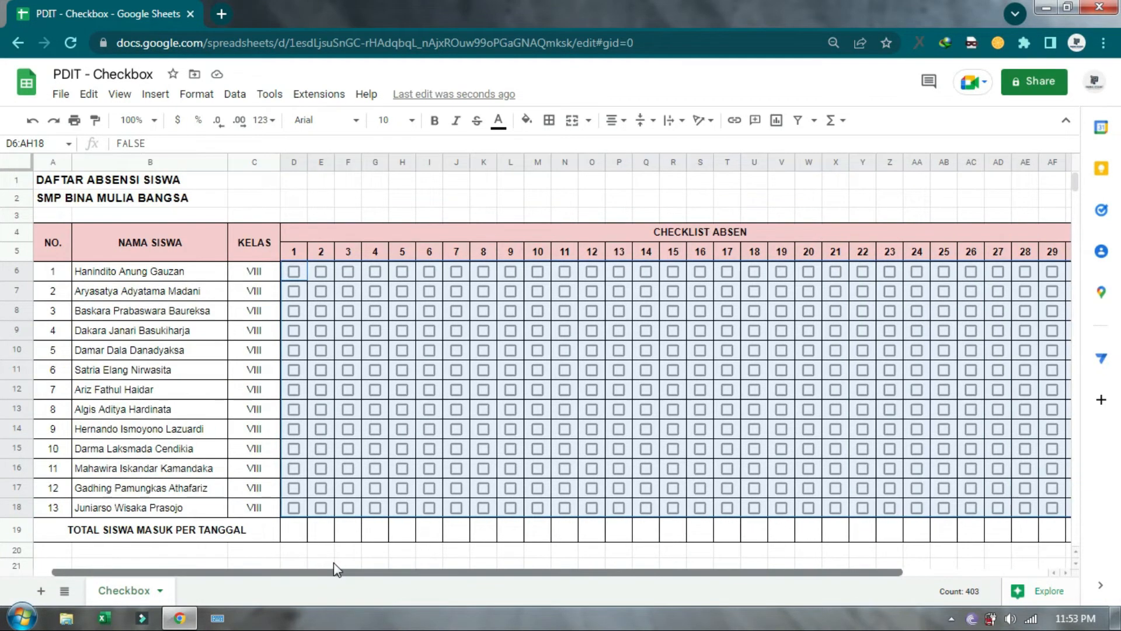
# Toggle the first student's day 1 checkbox in D6 on and off to test its values
pyautogui.click(304, 258)
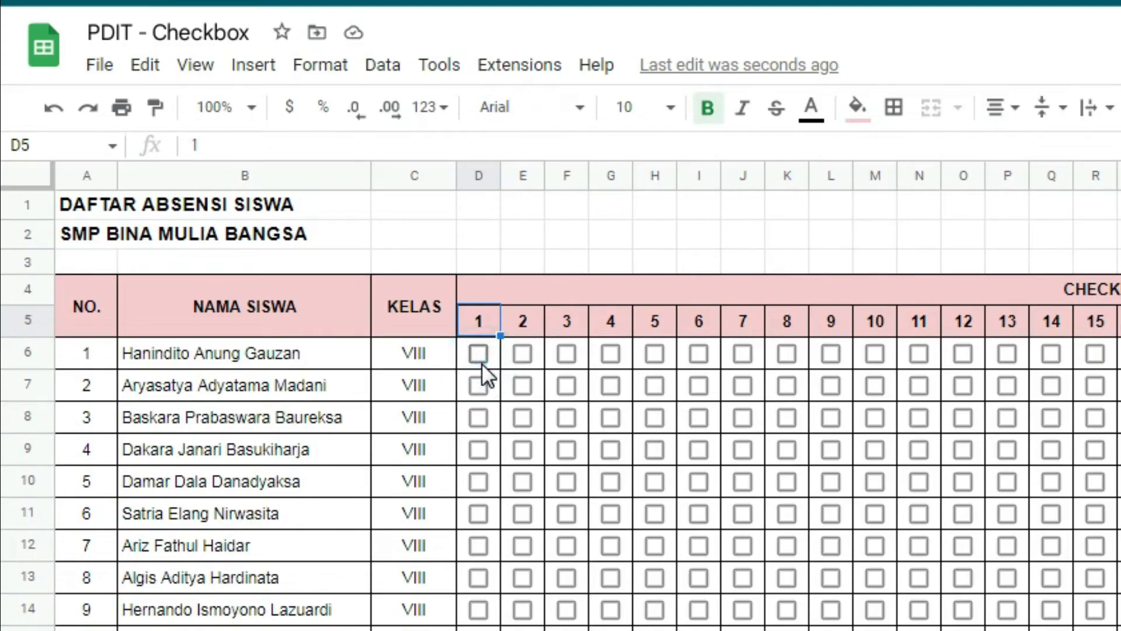
pyautogui.click(480, 357)
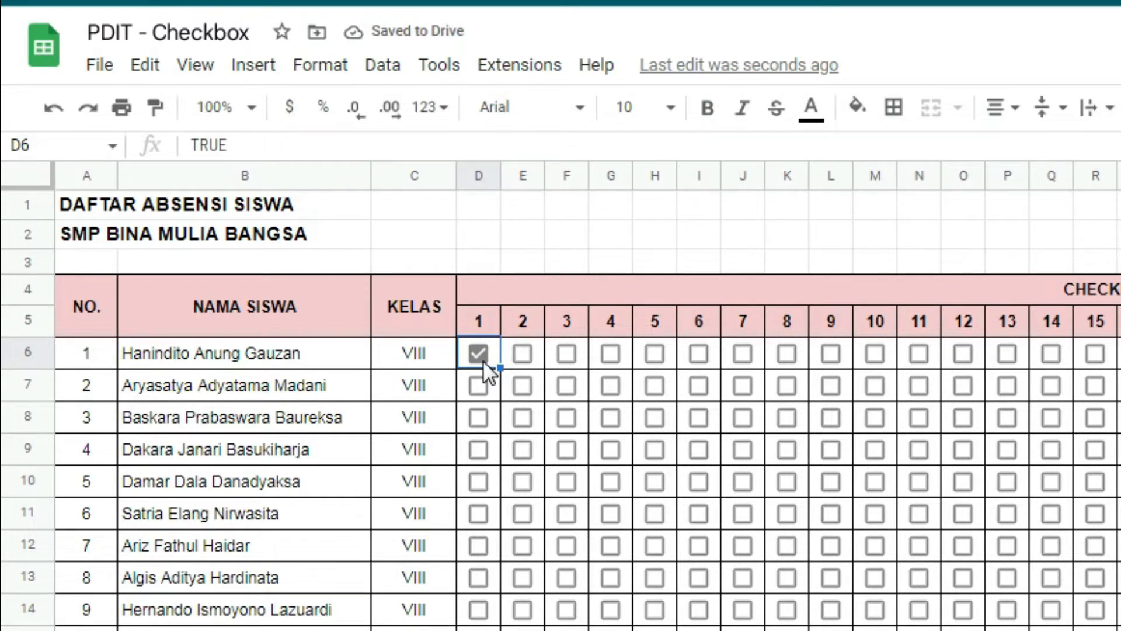
pyautogui.click(480, 356)
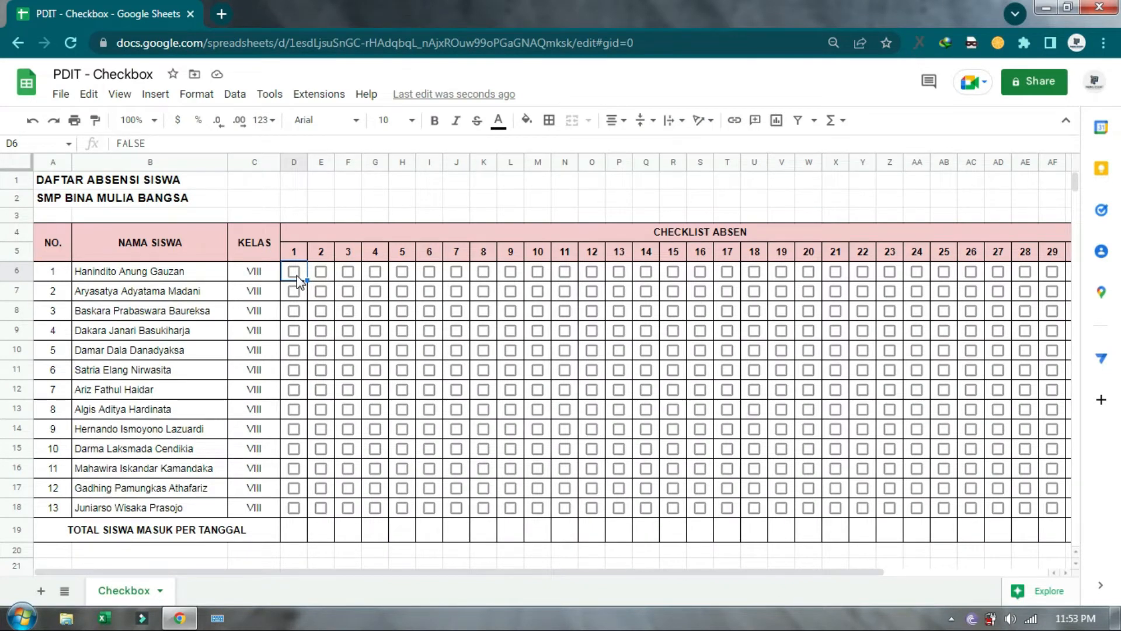
pyautogui.click(297, 275)
pyautogui.click(298, 276)
pyautogui.click(298, 279)
pyautogui.click(296, 276)
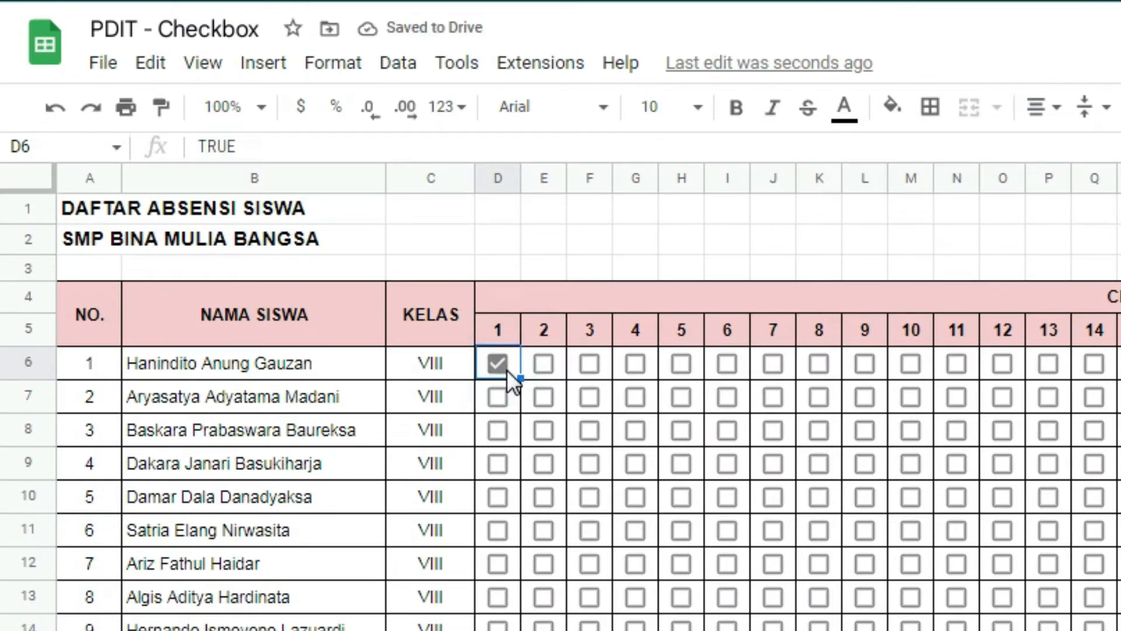
pyautogui.click(514, 372)
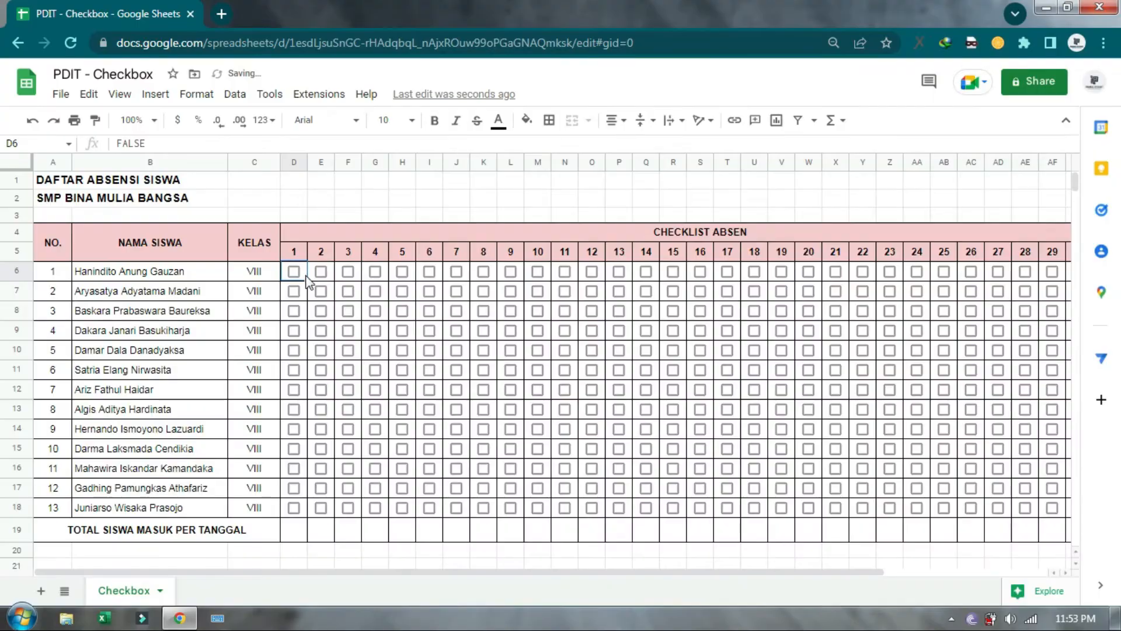
pyautogui.click(513, 365)
# Start a conditional formatting rule for D6:AH18 with the condition "Text is exactly" TRUE
pyautogui.moveTo(326, 282); pyautogui.dragTo(914, 507)
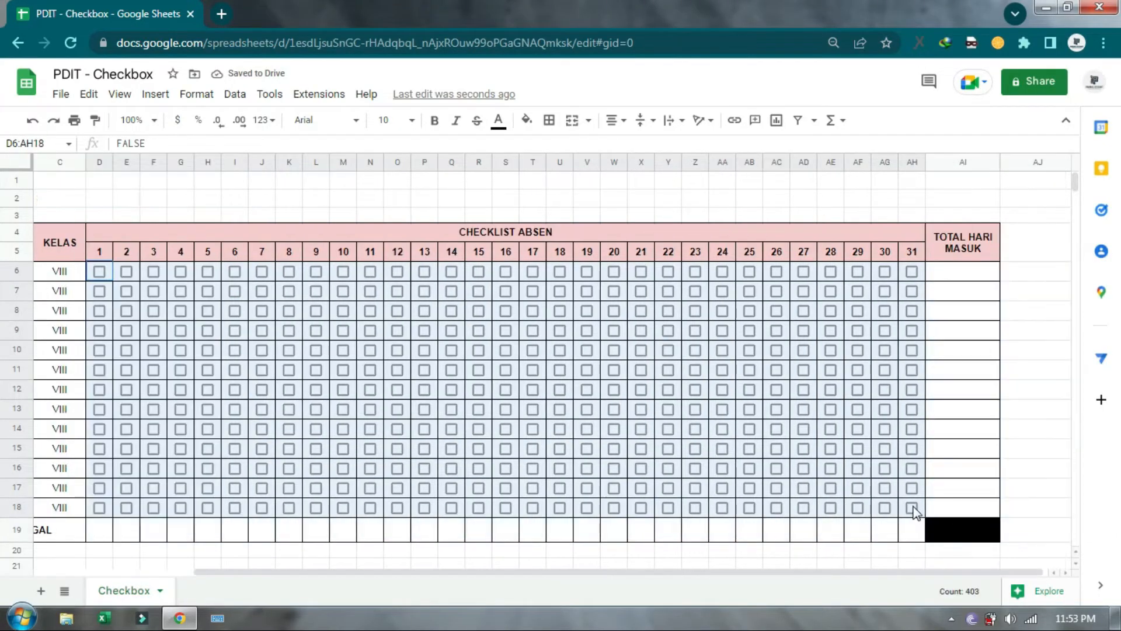
pyautogui.click(196, 94)
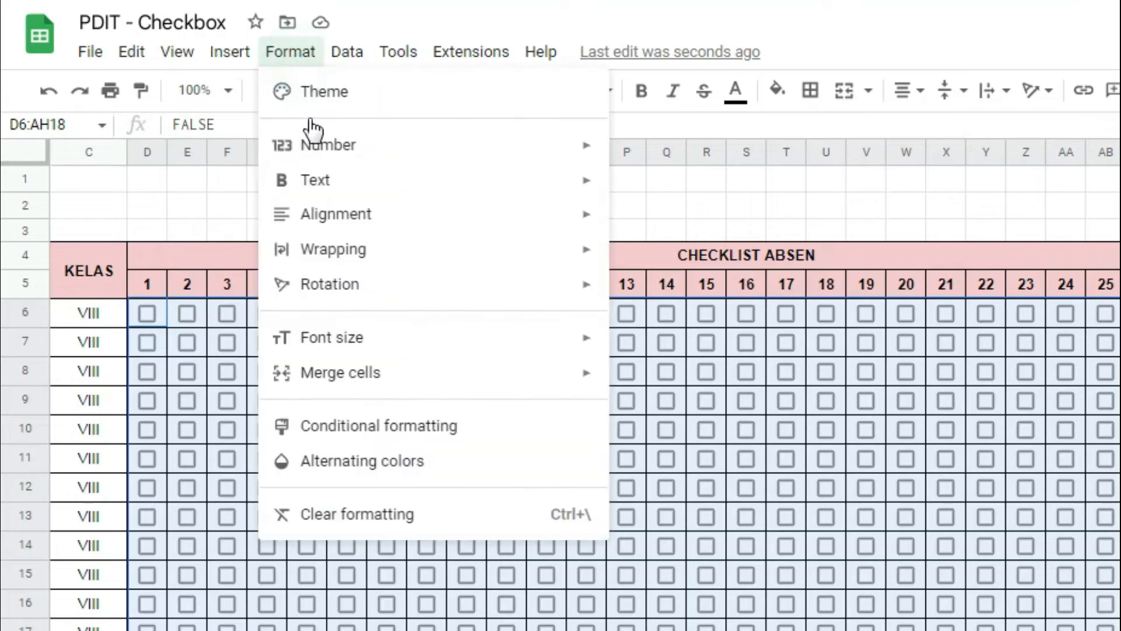
pyautogui.click(403, 433)
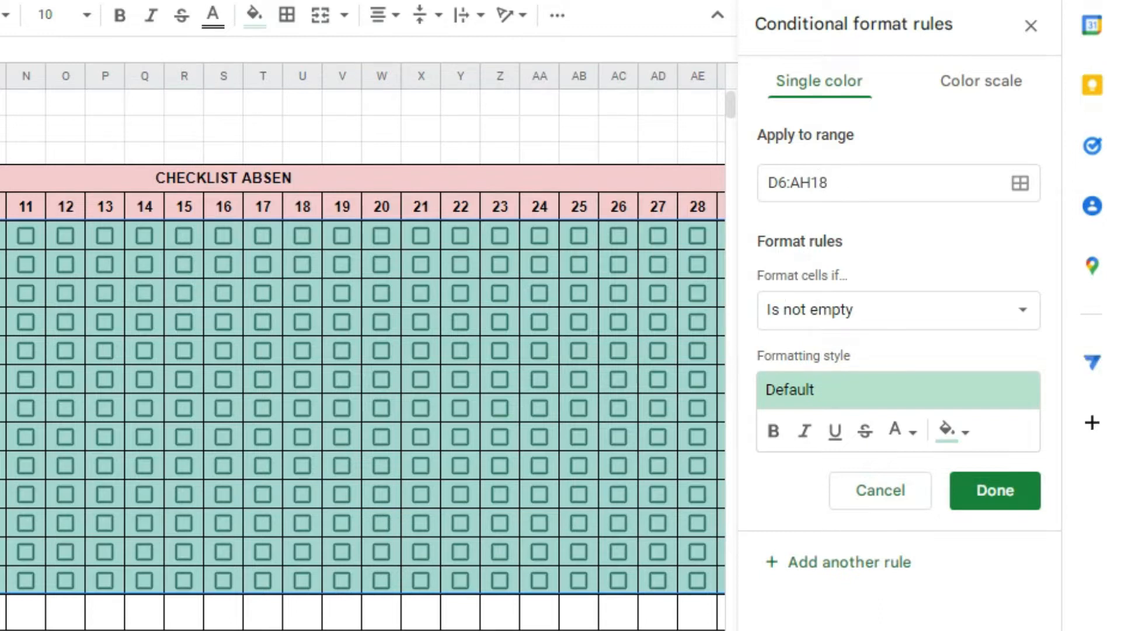
pyautogui.hscroll(5, 362, 351)
pyautogui.hscroll(-8, 560, 550)
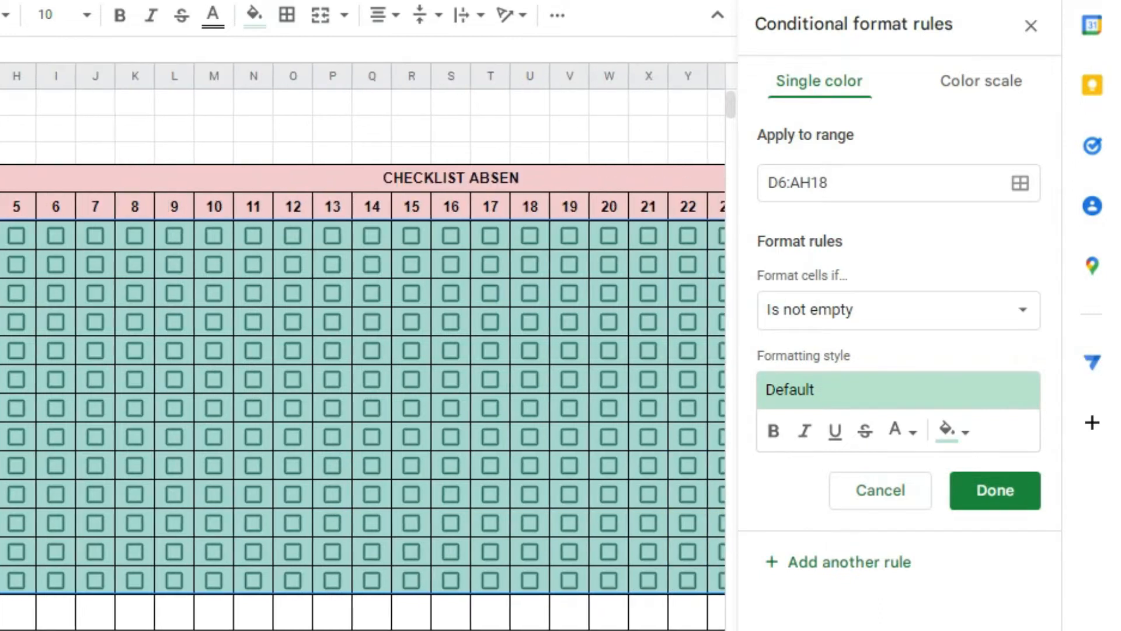
pyautogui.click(876, 310)
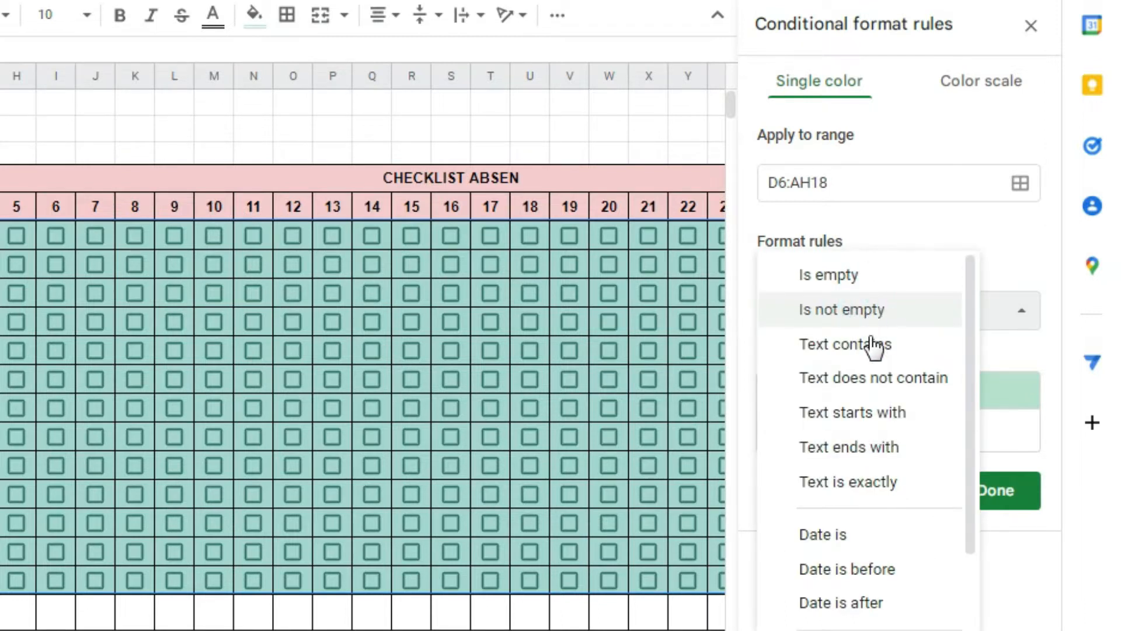
pyautogui.click(876, 491)
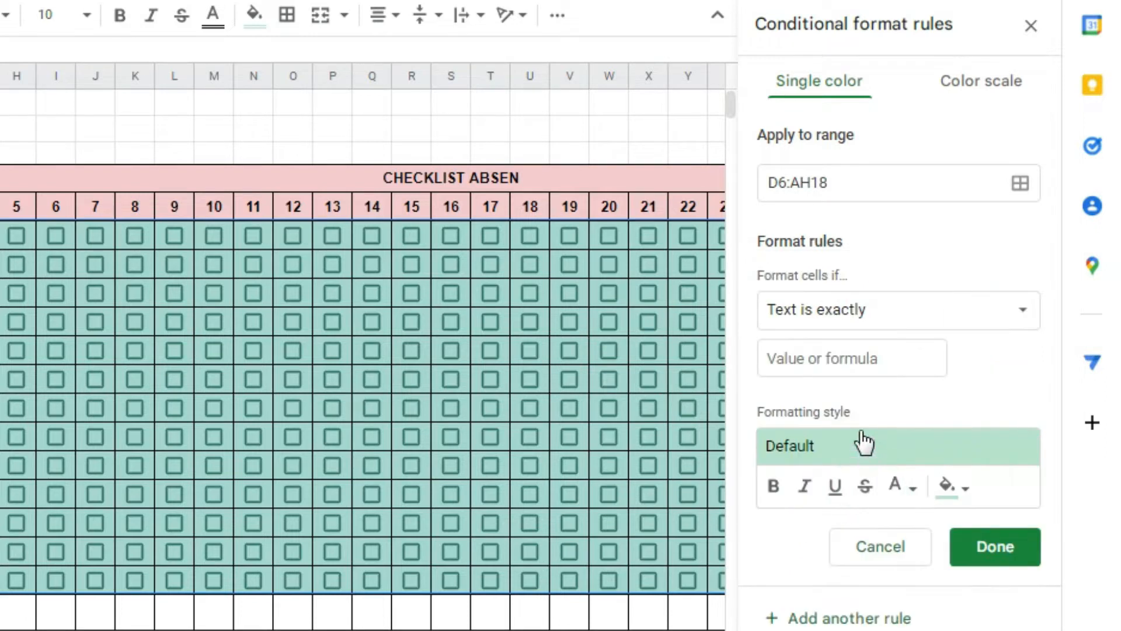
pyautogui.click(868, 359)
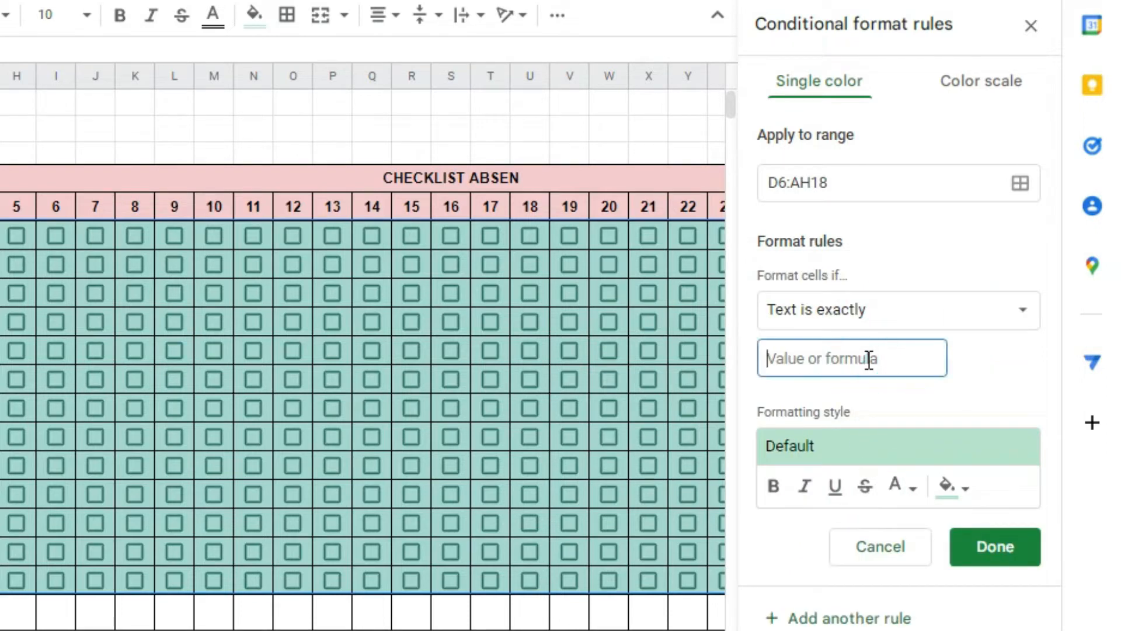
pyautogui.write('TRUE')
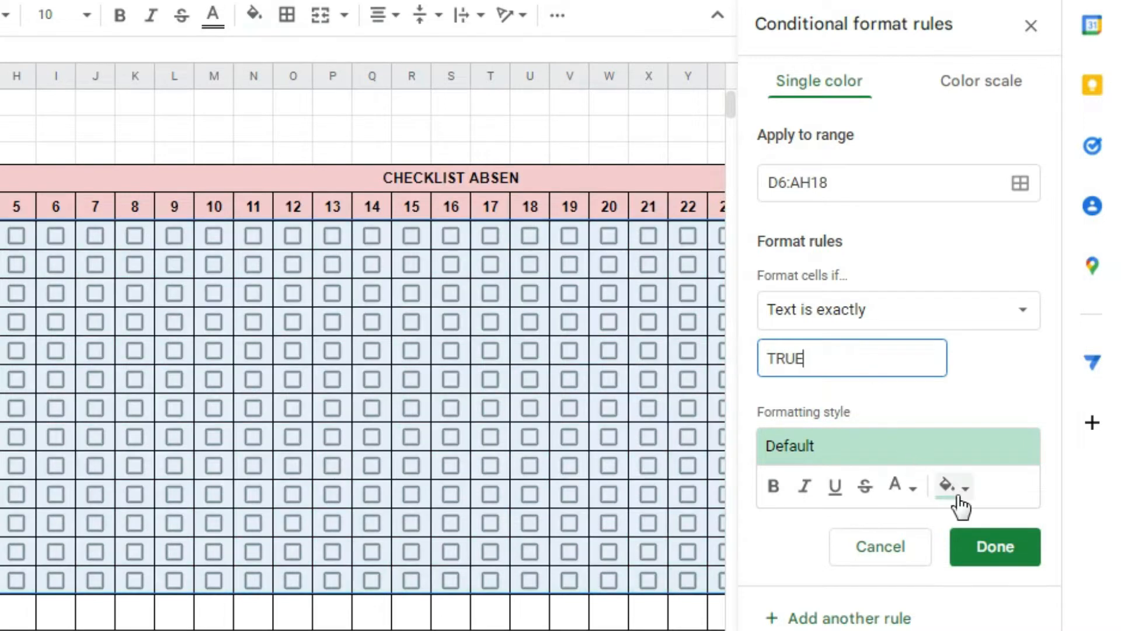
# Give the TRUE rule a white fill and a dark teal text colour, and save the rule
pyautogui.click(951, 488)
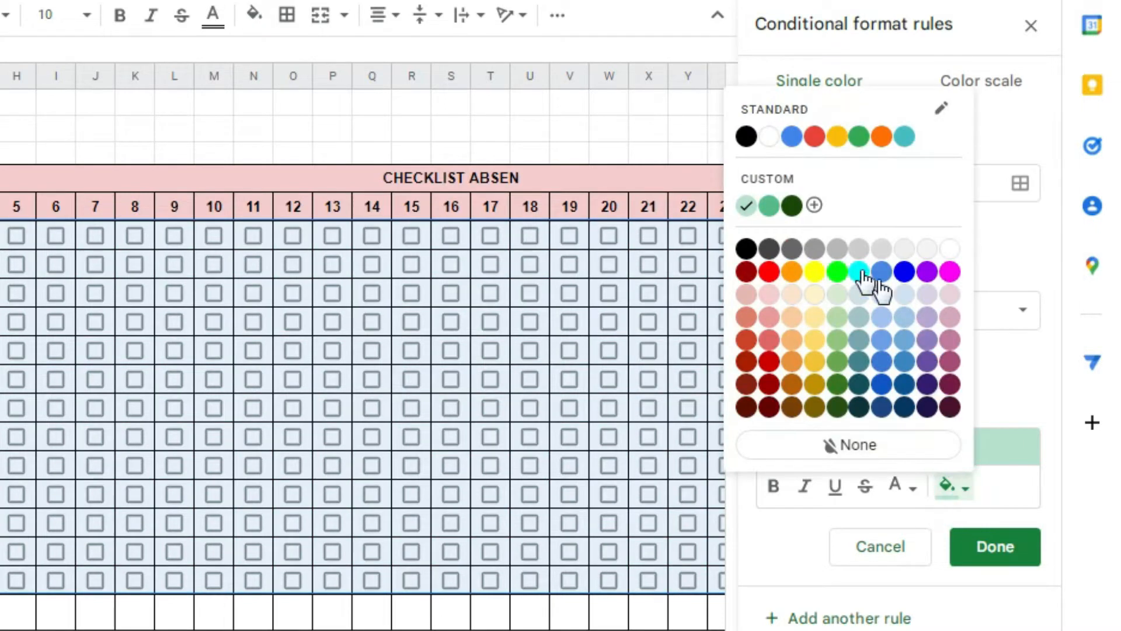
pyautogui.click(415, 356)
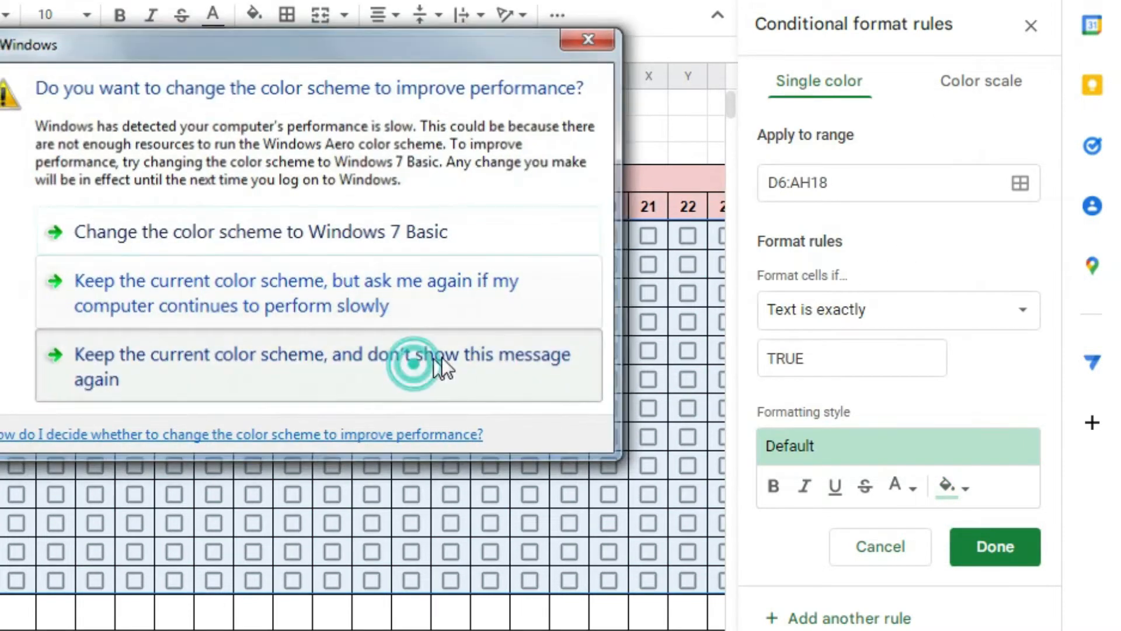
pyautogui.click(946, 486)
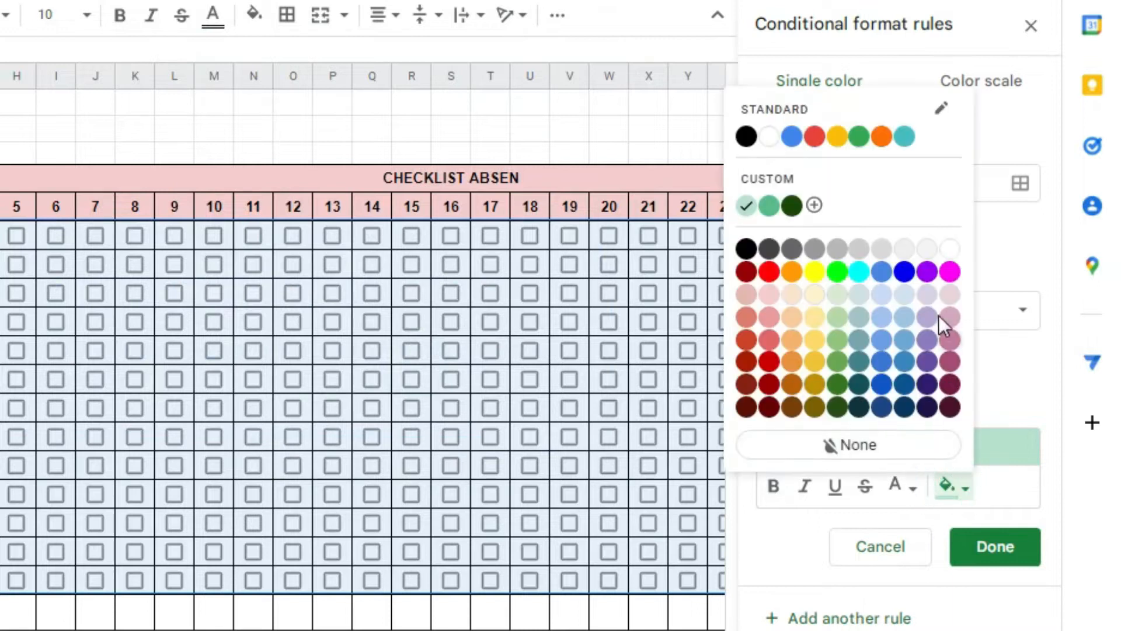
pyautogui.click(948, 250)
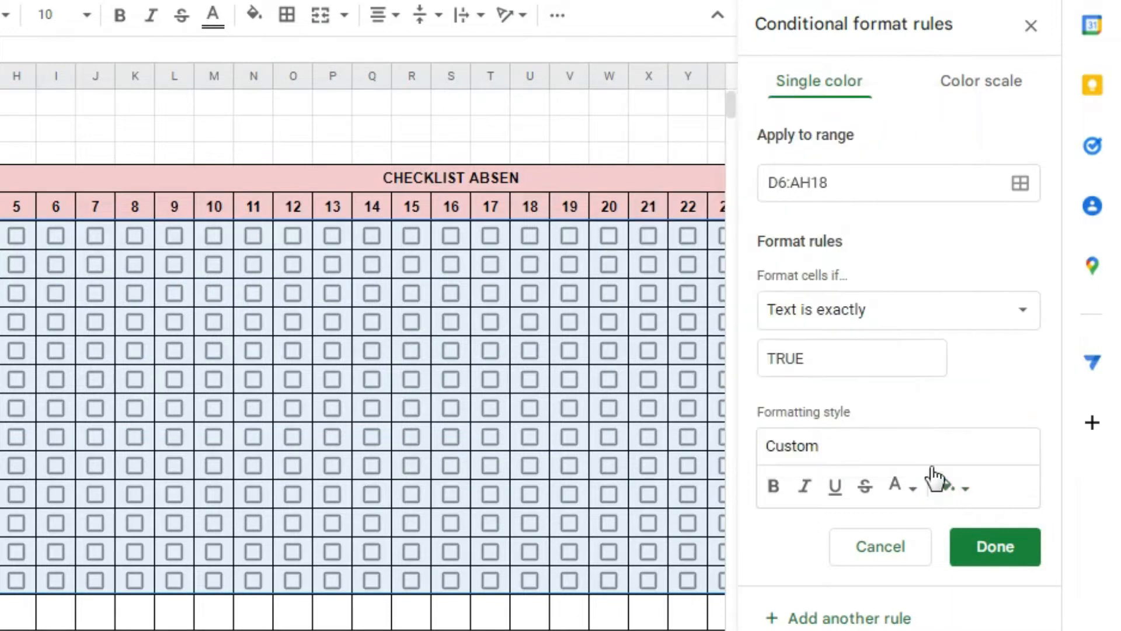
pyautogui.click(903, 487)
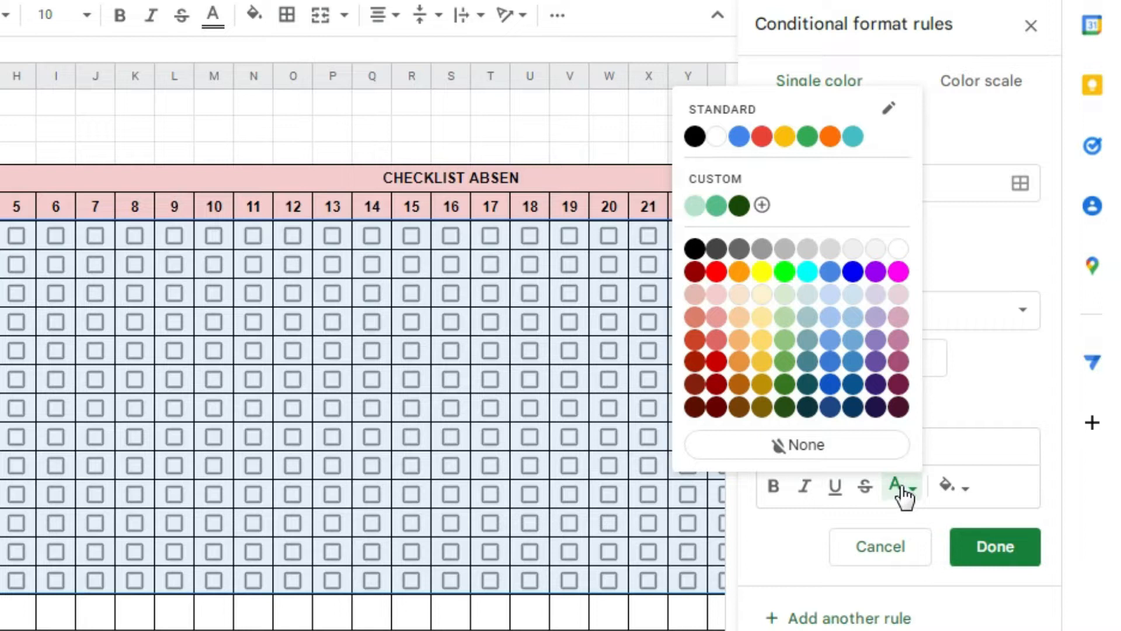
pyautogui.click(804, 408)
pyautogui.click(987, 546)
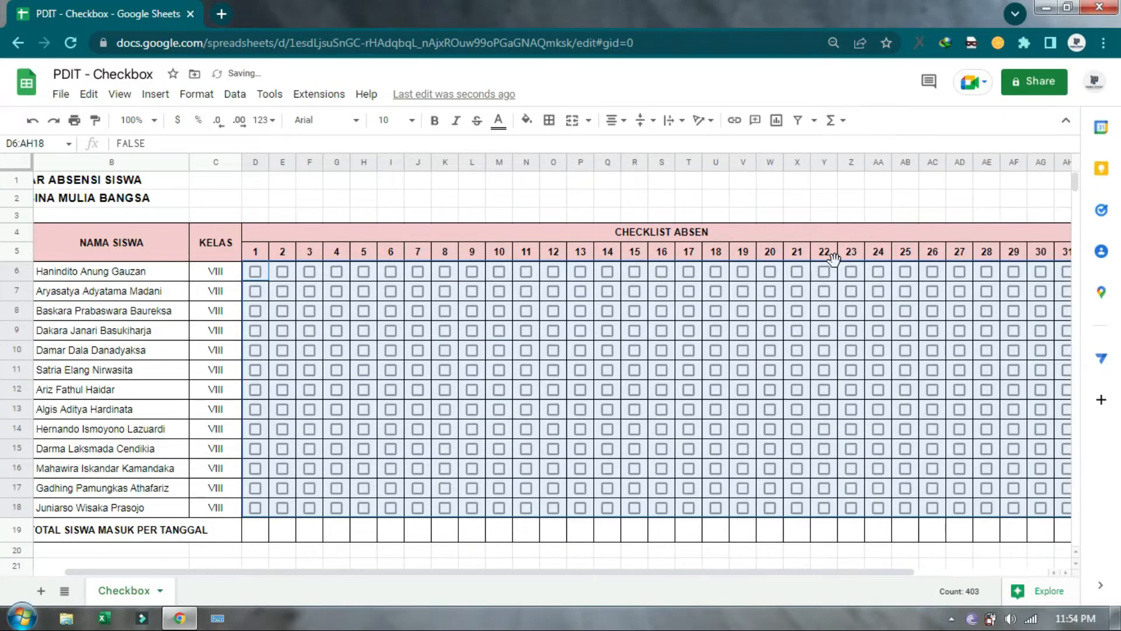
# Tick the sample attendance checkboxes in E6, F7, E8, F9, F10, F11, G11 and O7
pyautogui.click(306, 251)
pyautogui.click(287, 274)
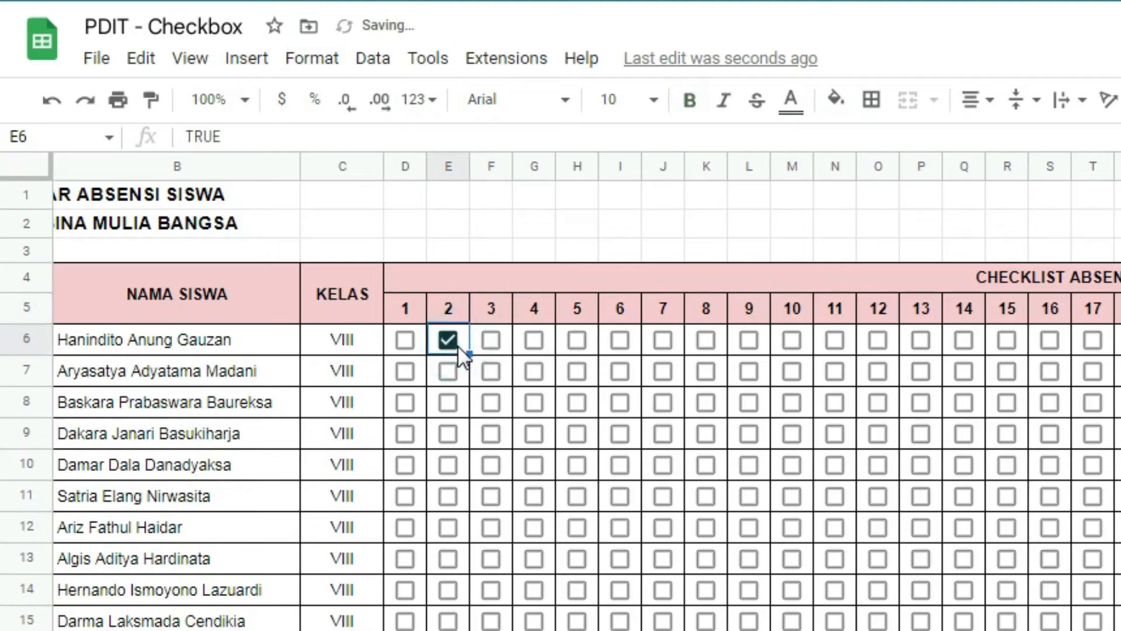
pyautogui.click(491, 371)
pyautogui.click(448, 402)
pyautogui.click(491, 432)
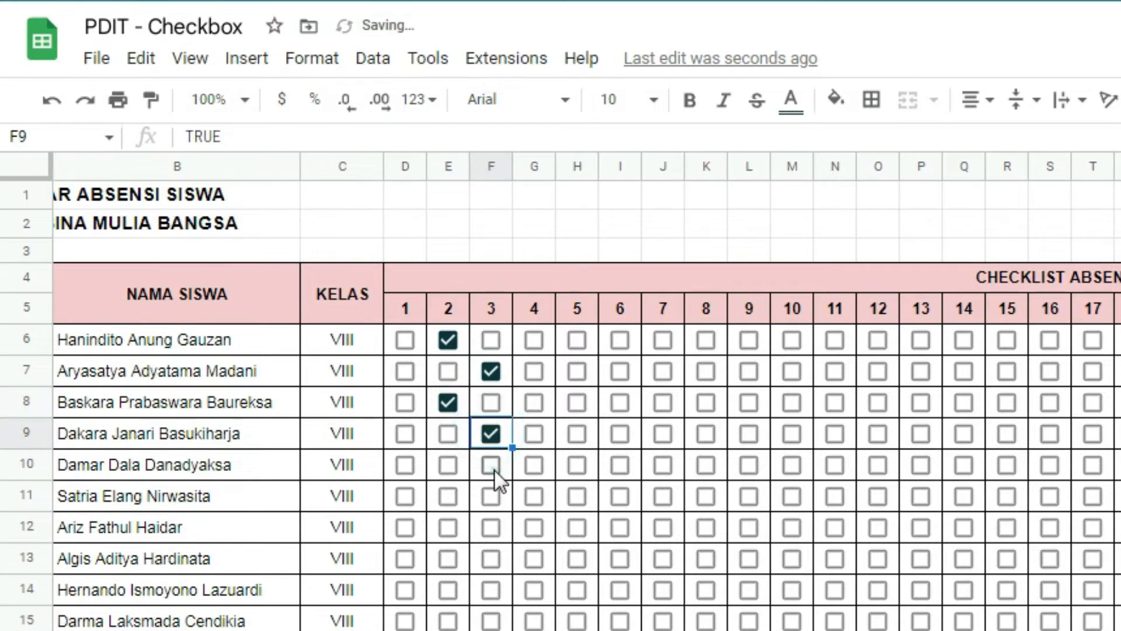
pyautogui.click(492, 467)
pyautogui.click(493, 498)
pyautogui.click(548, 499)
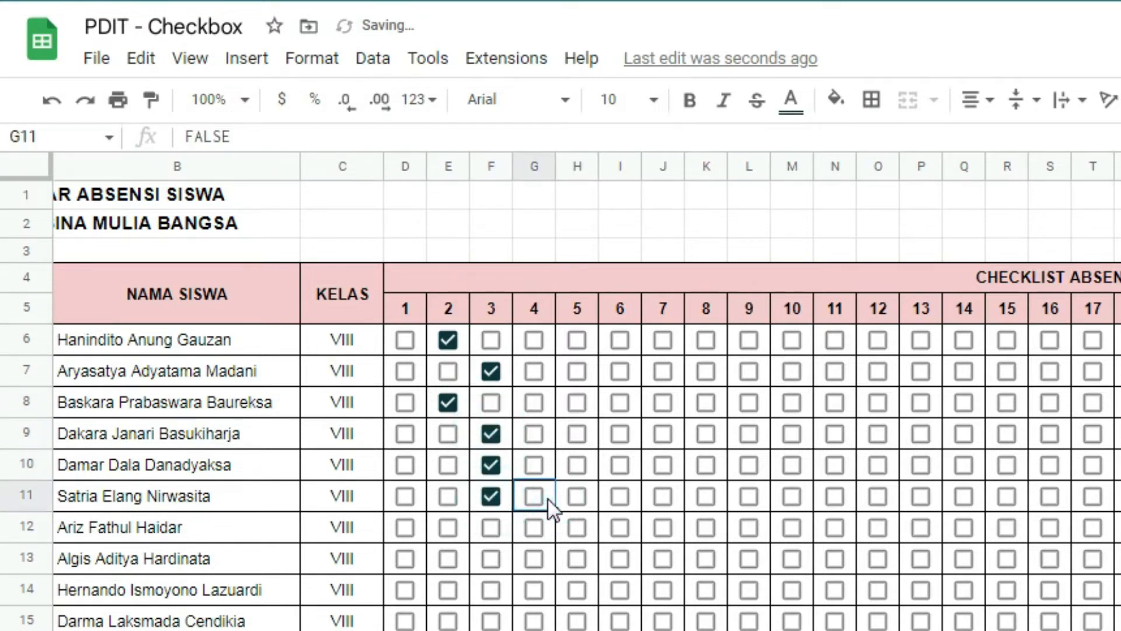
pyautogui.click(535, 496)
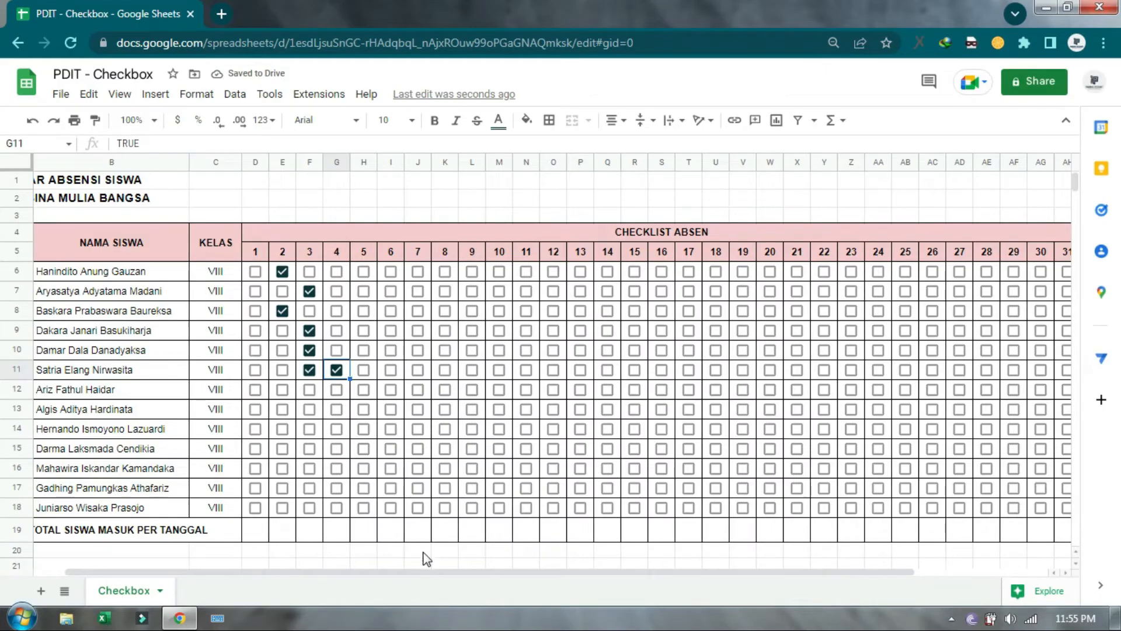
pyautogui.moveTo(426, 575); pyautogui.dragTo(617, 576)
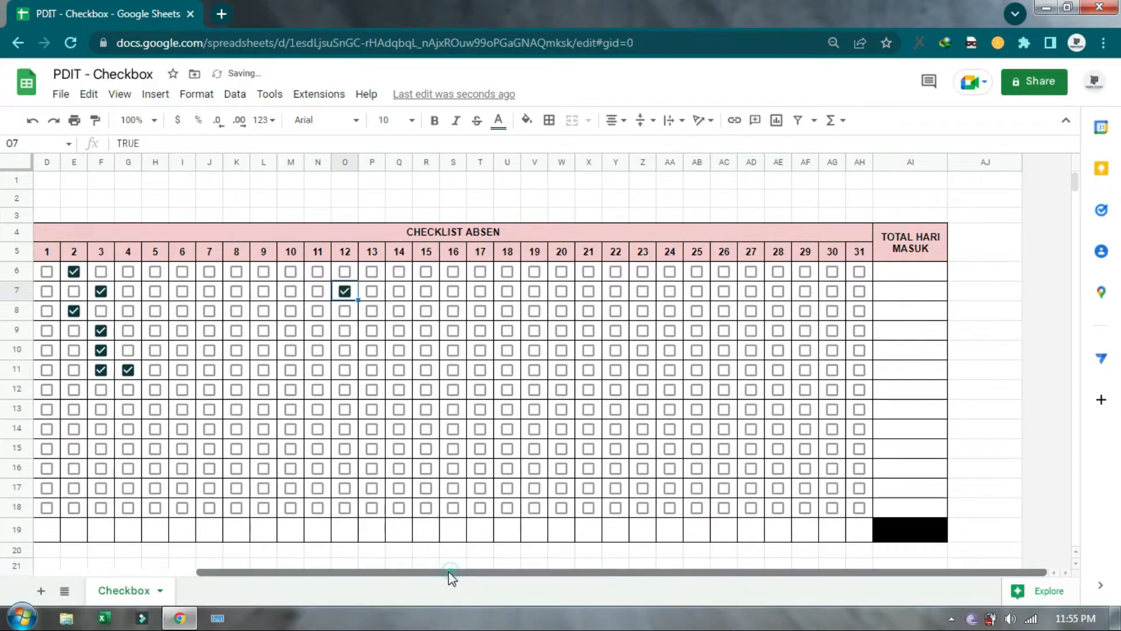
# Tick the first student's attendance checkboxes in G6, H6, I6, L6, O6 and P6
pyautogui.moveTo(451, 575); pyautogui.dragTo(267, 559)
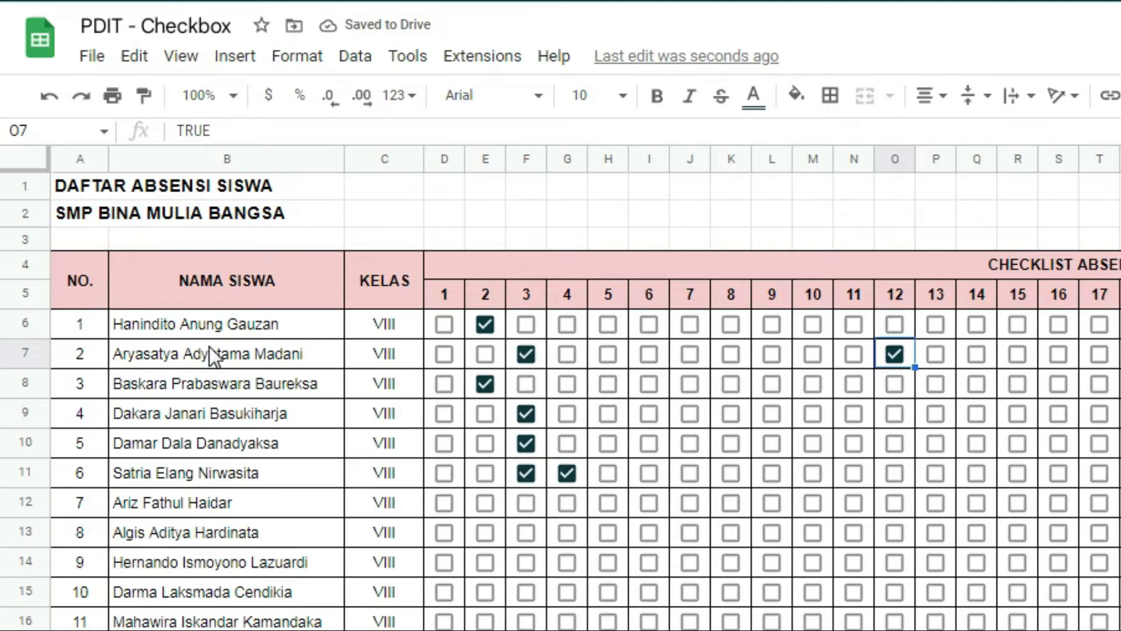
pyautogui.click(647, 330)
pyautogui.click(607, 327)
pyautogui.click(558, 326)
pyautogui.click(566, 328)
pyautogui.click(771, 326)
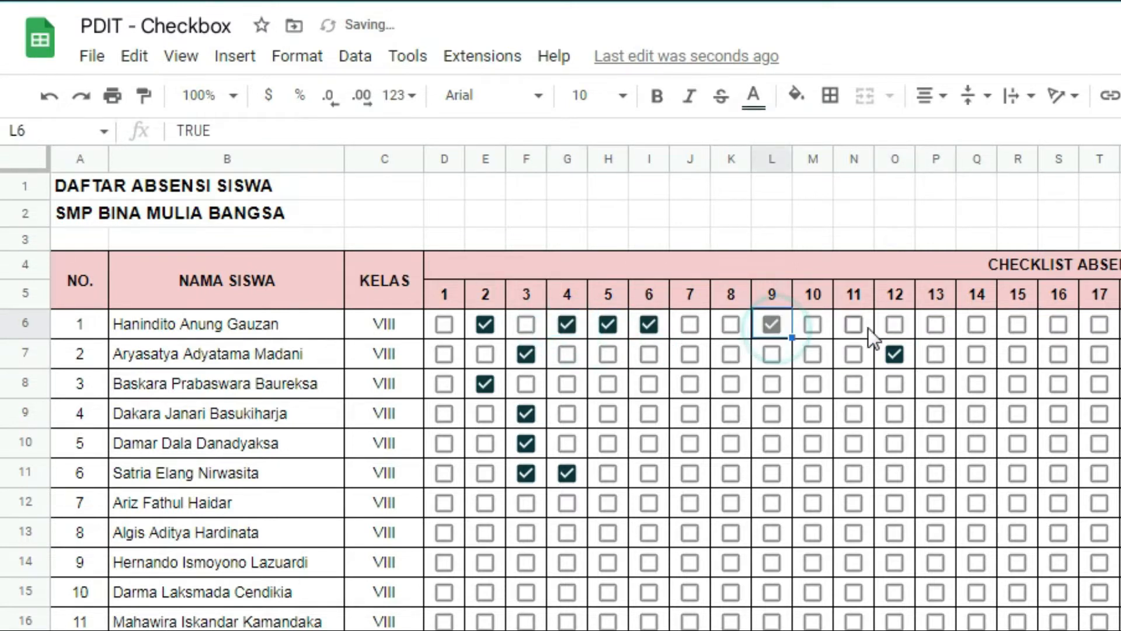
pyautogui.click(891, 325)
pyautogui.click(936, 325)
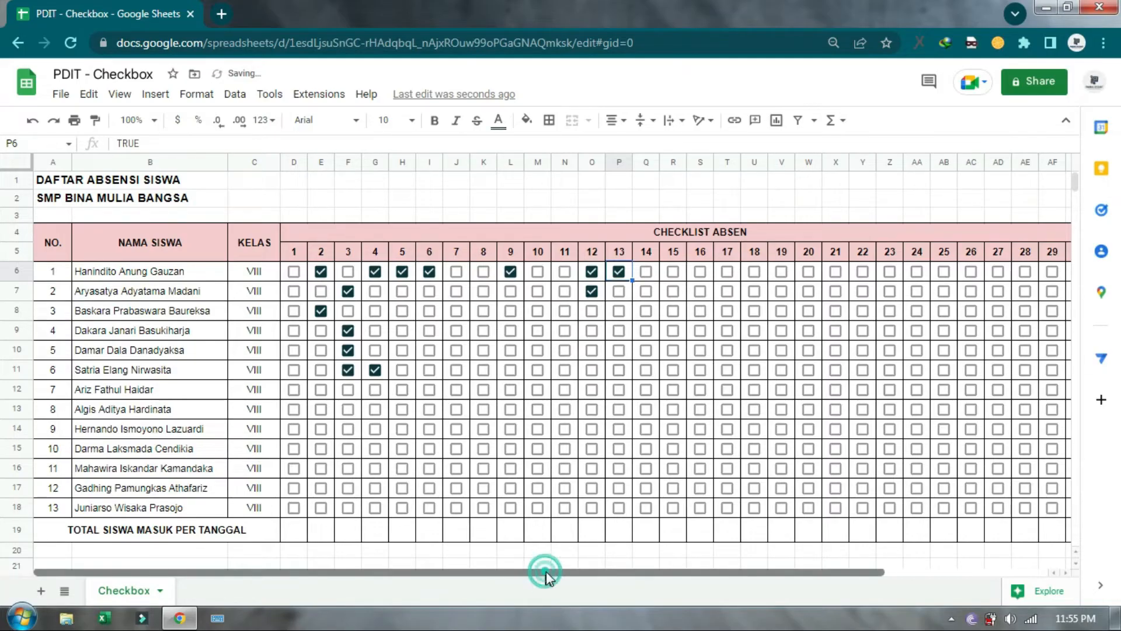
# Examine the first student's ticked days in row 6 and the matching TOTAL HARI MASUK cell
pyautogui.moveTo(685, 578); pyautogui.dragTo(796, 562)
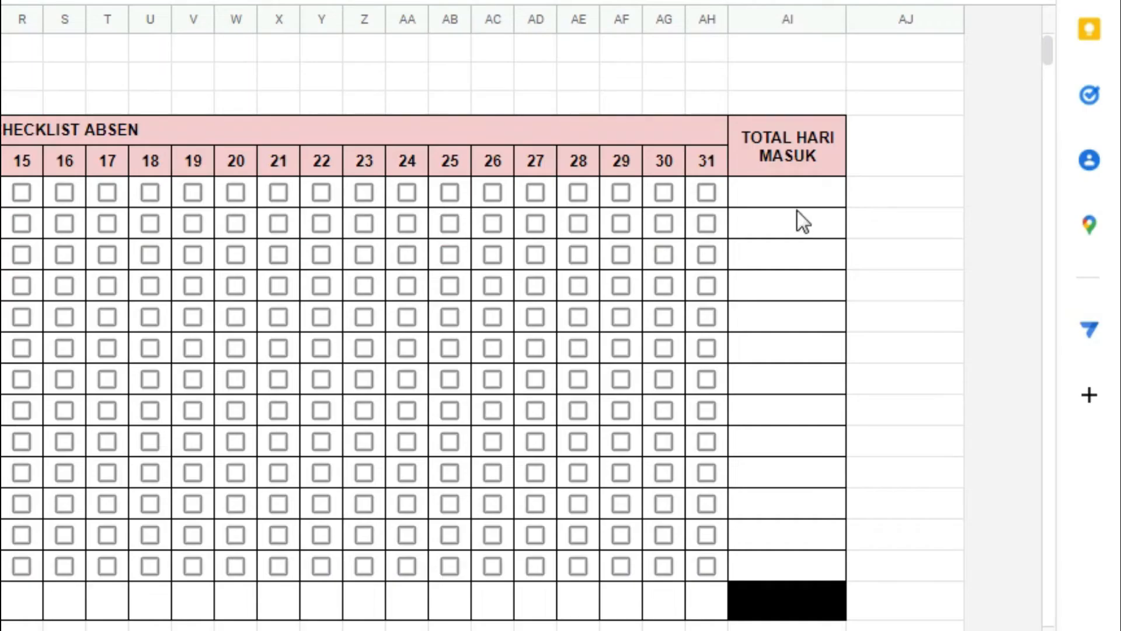
pyautogui.click(919, 269)
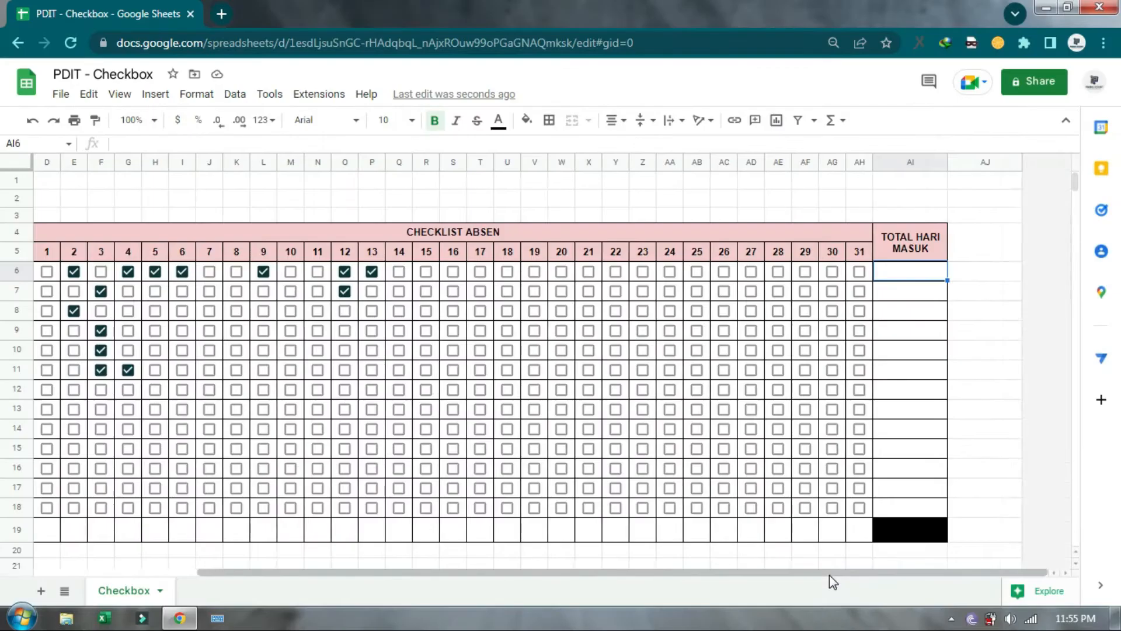
pyautogui.moveTo(829, 575); pyautogui.dragTo(822, 575)
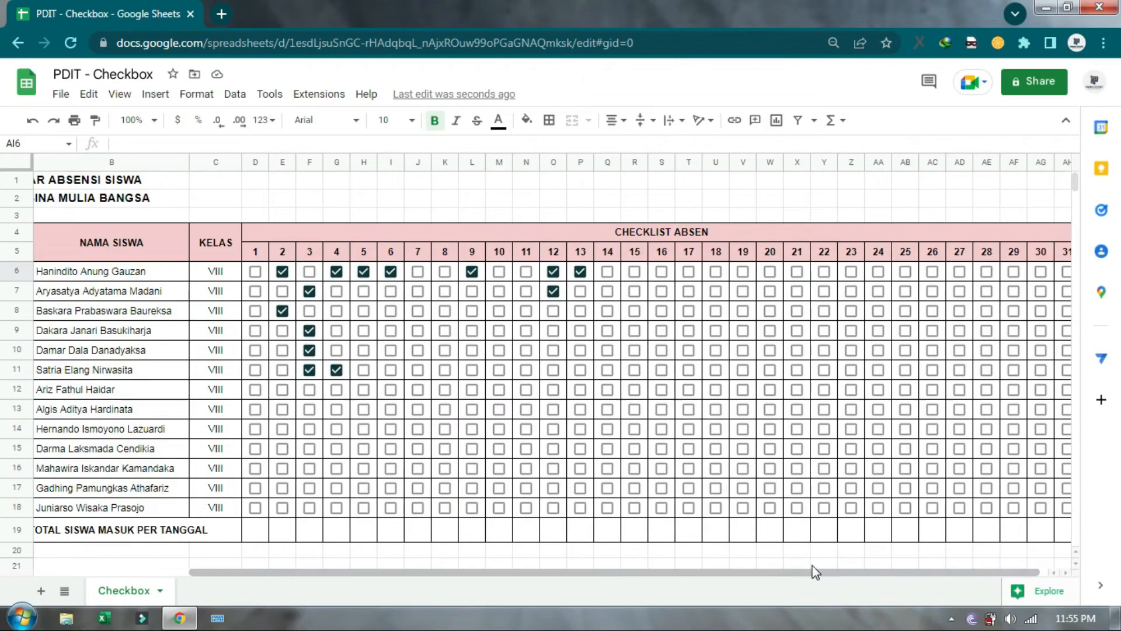
pyautogui.click(597, 275)
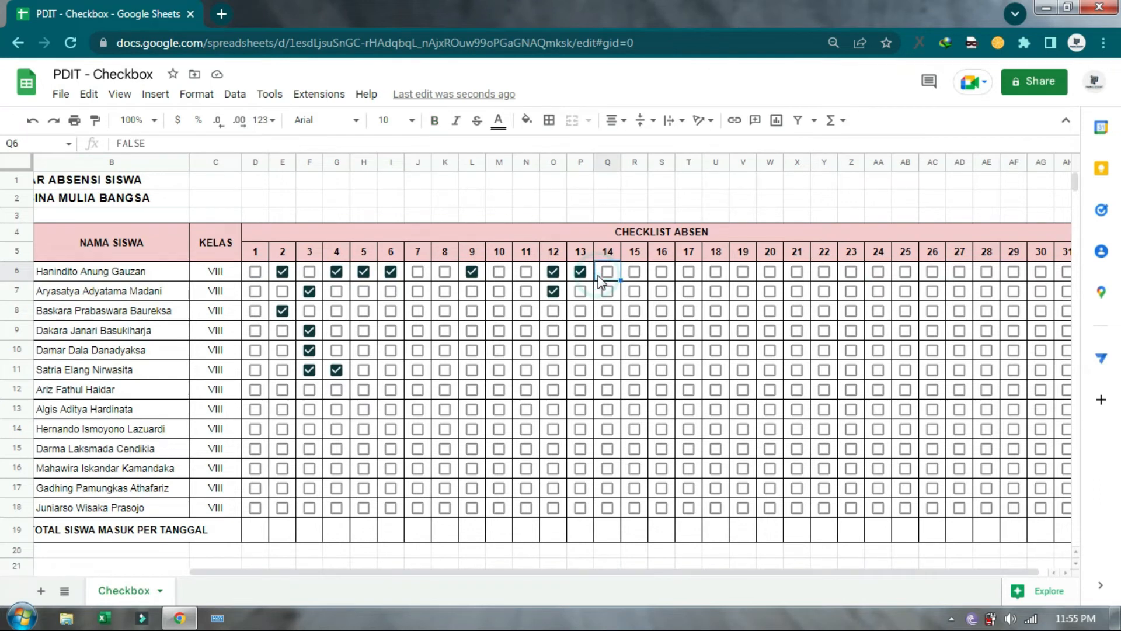
pyautogui.press('Left')
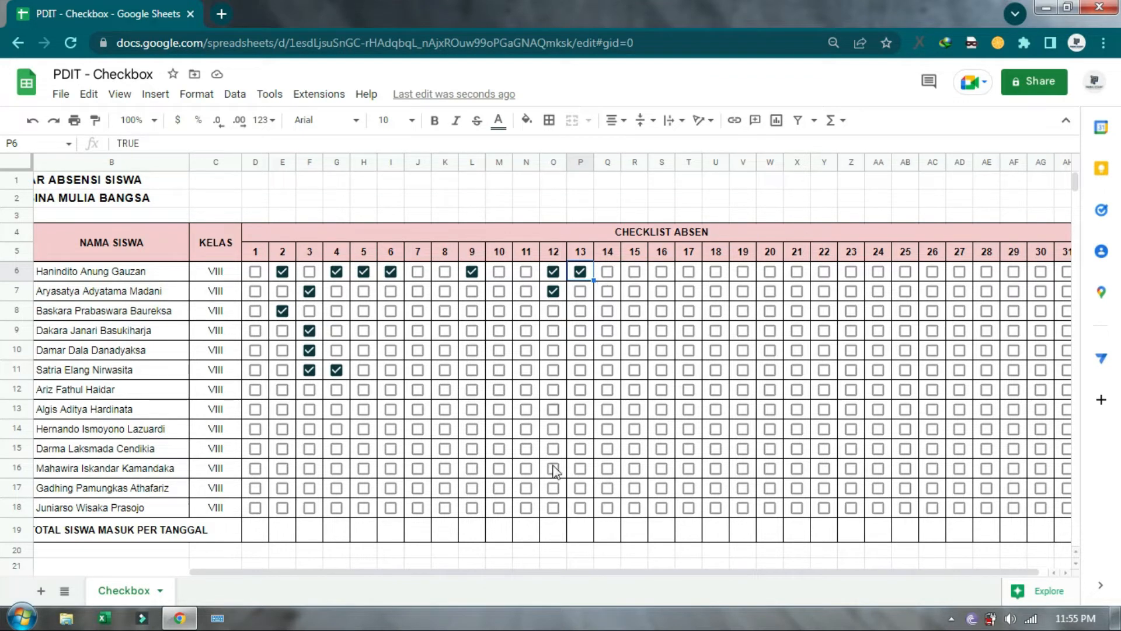
pyautogui.moveTo(584, 572); pyautogui.dragTo(625, 575)
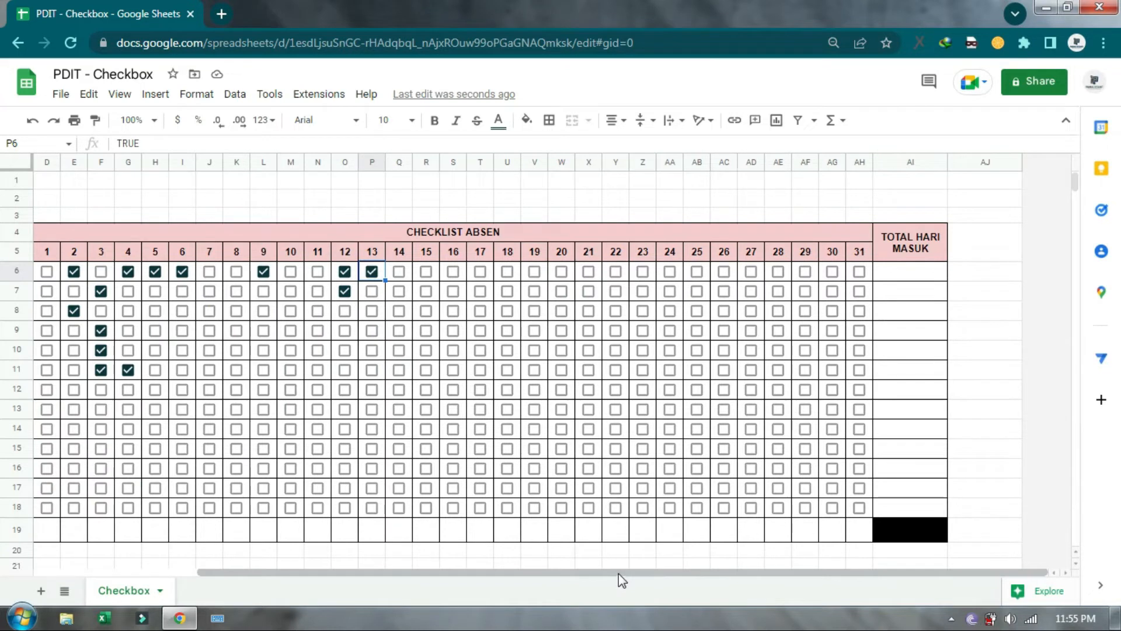
pyautogui.click(893, 276)
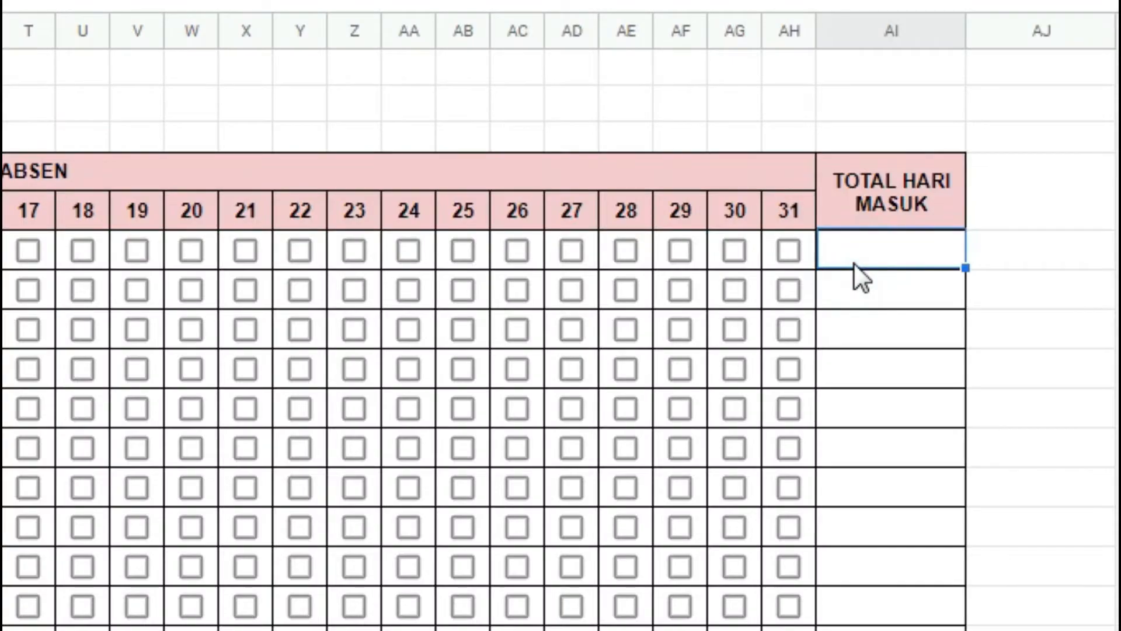
pyautogui.write('=')
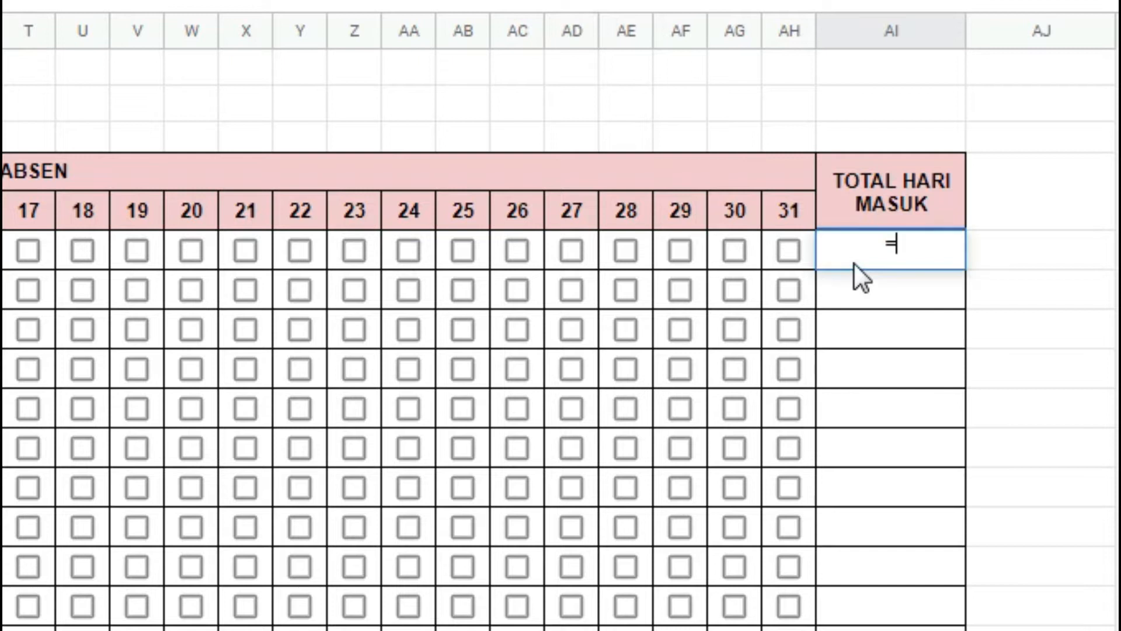
pyautogui.write('SUMIF')
pyautogui.press('BackSpace')
pyautogui.press('BackSpace')
pyautogui.write('MIF')
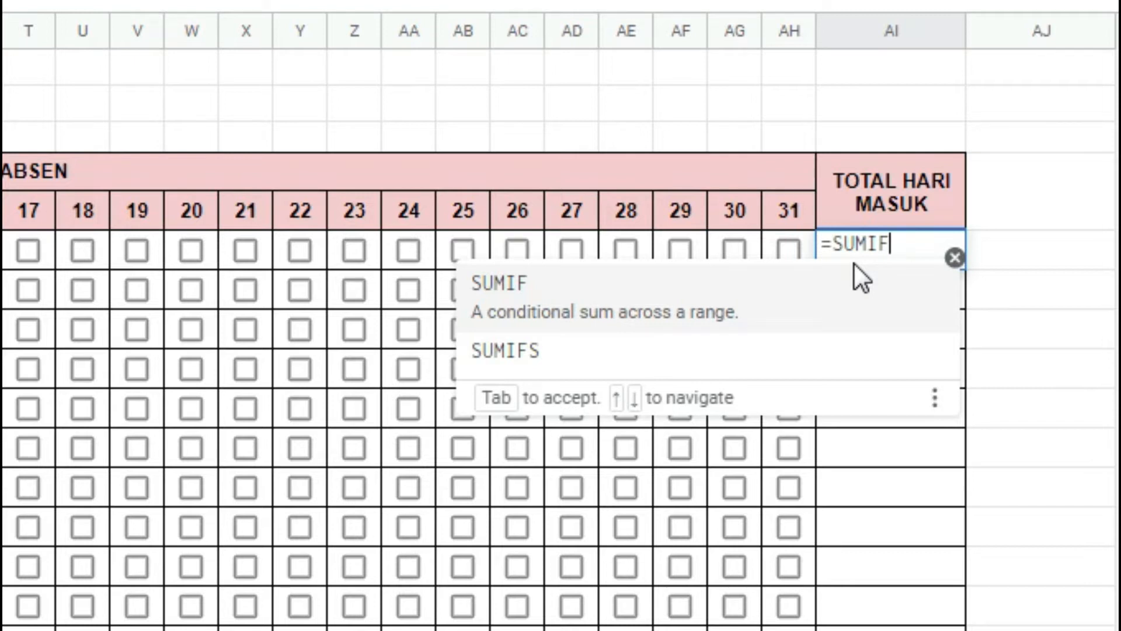
pyautogui.press('BackSpace')
pyautogui.press('BackSpace')
pyautogui.press('BackSpace')
pyautogui.press('BackSpace')
pyautogui.press('BackSpace')
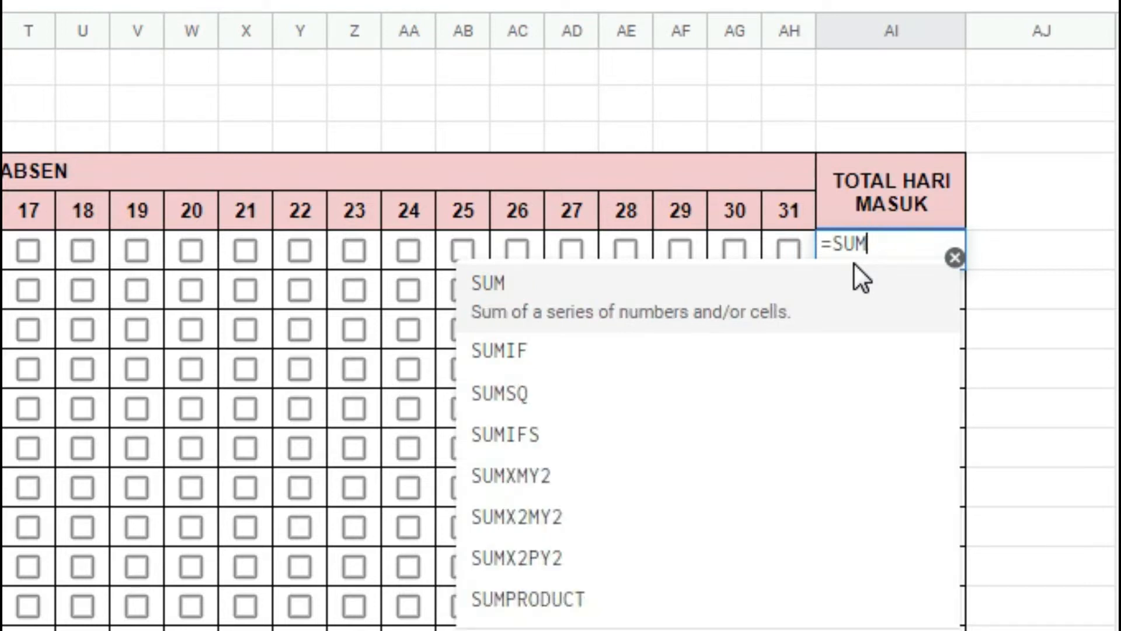
pyautogui.press('Return')
pyautogui.click(854, 262)
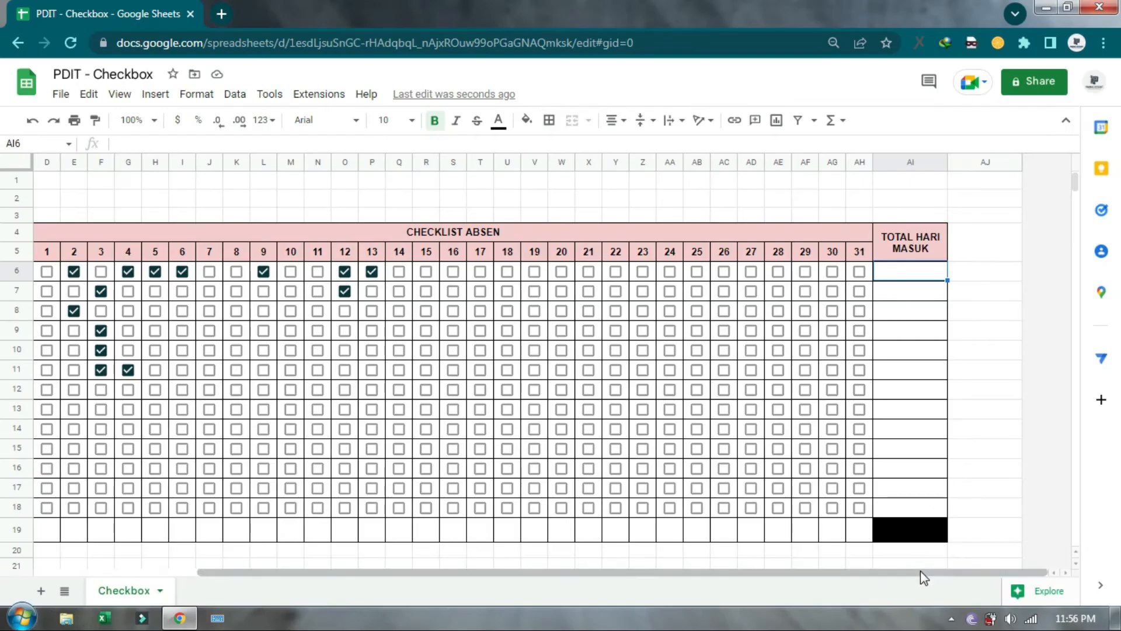
# Duplicate the Checkbox sheet
pyautogui.moveTo(920, 570); pyautogui.dragTo(891, 575)
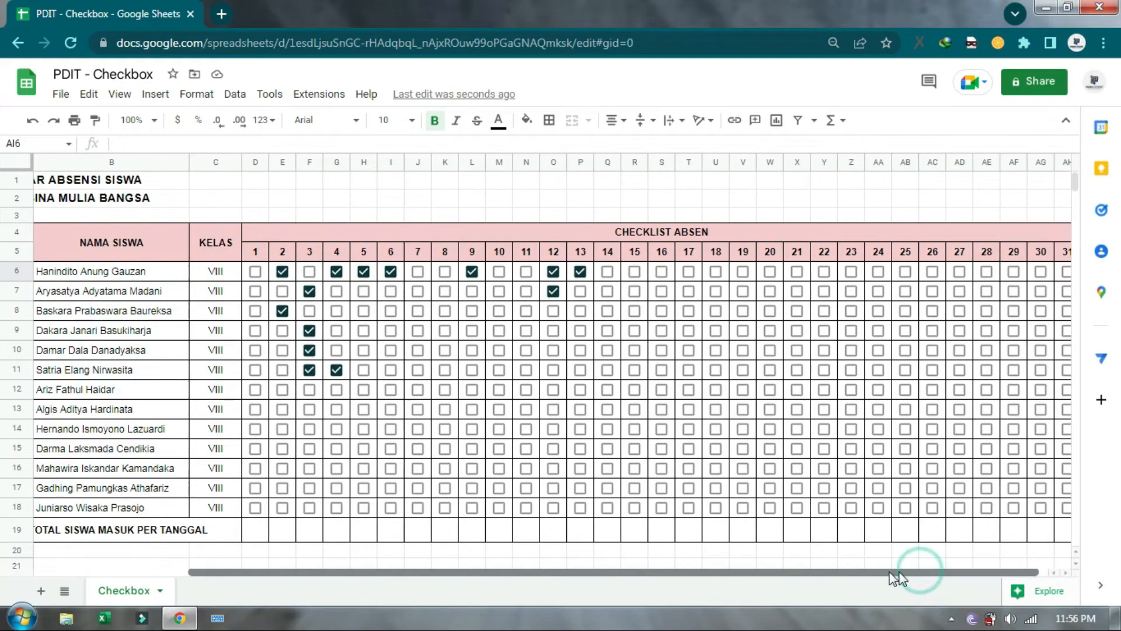
pyautogui.click(292, 274)
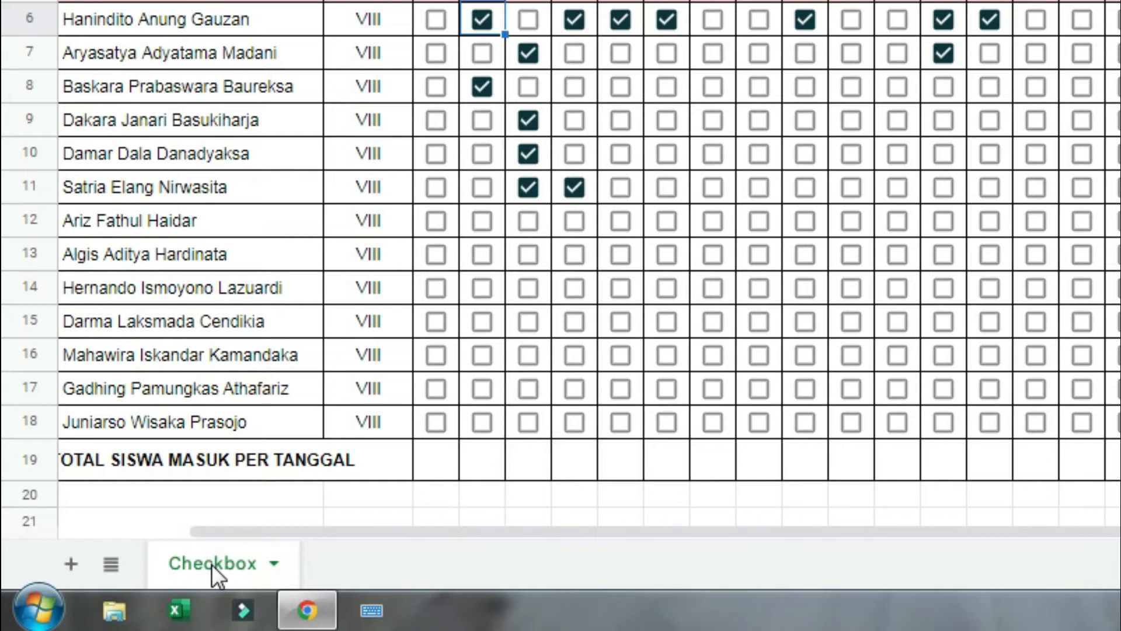
pyautogui.rightClick(122, 590)
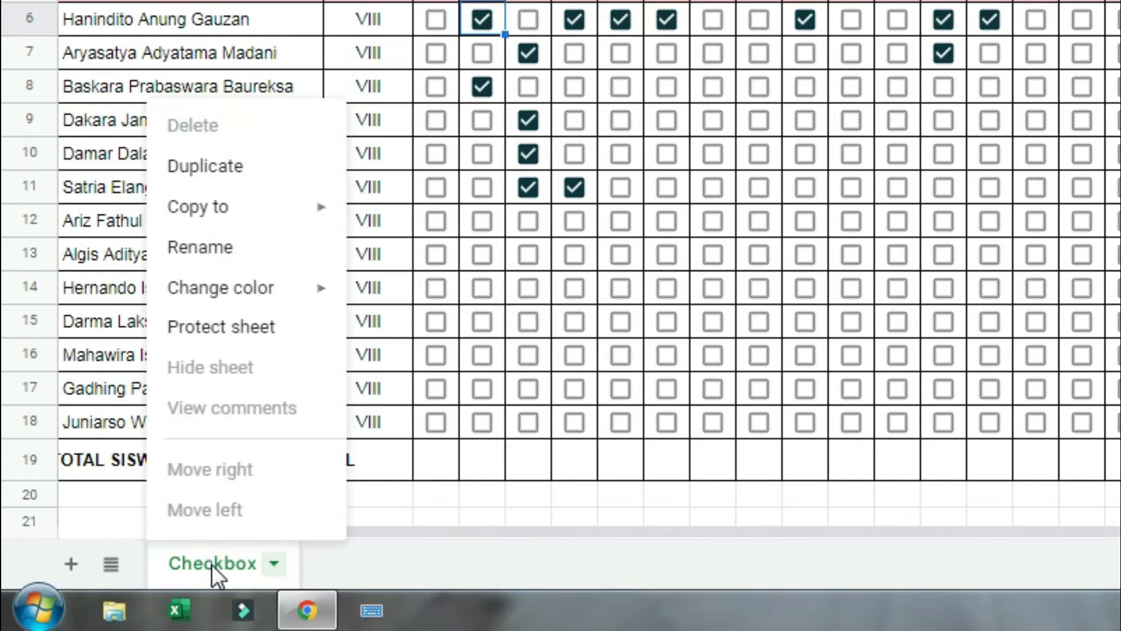
pyautogui.click(233, 175)
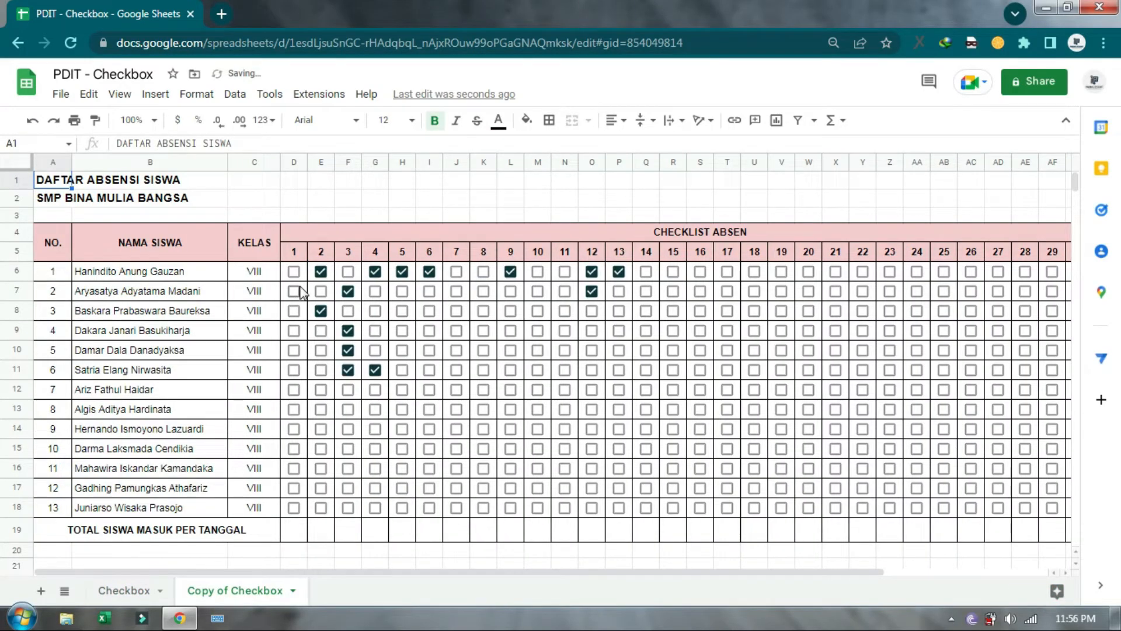
# Clear all attendance checkboxes in D6:AH18 on the duplicated sheet
pyautogui.moveTo(294, 271); pyautogui.dragTo(864, 510)
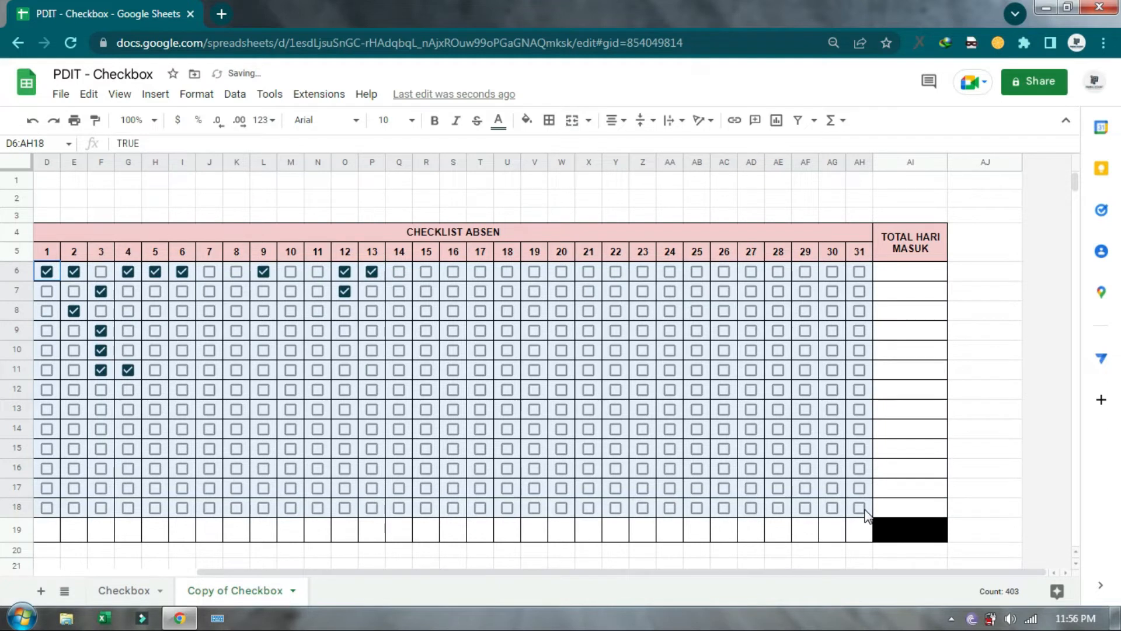
pyautogui.press('Delete')
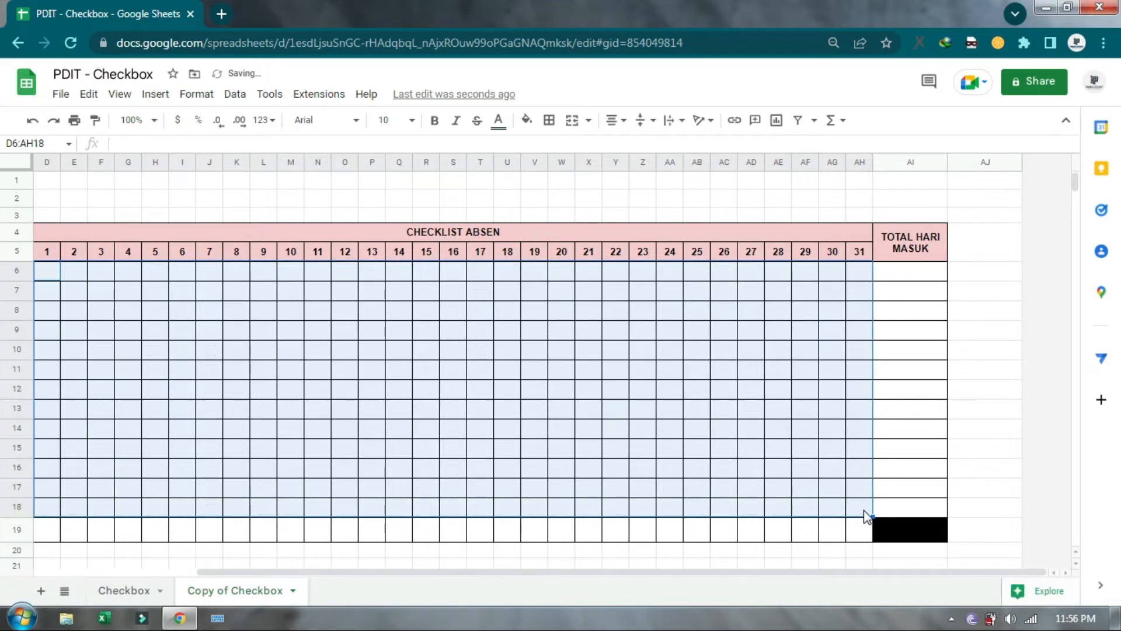
pyautogui.press('Left')
pyautogui.press('Right')
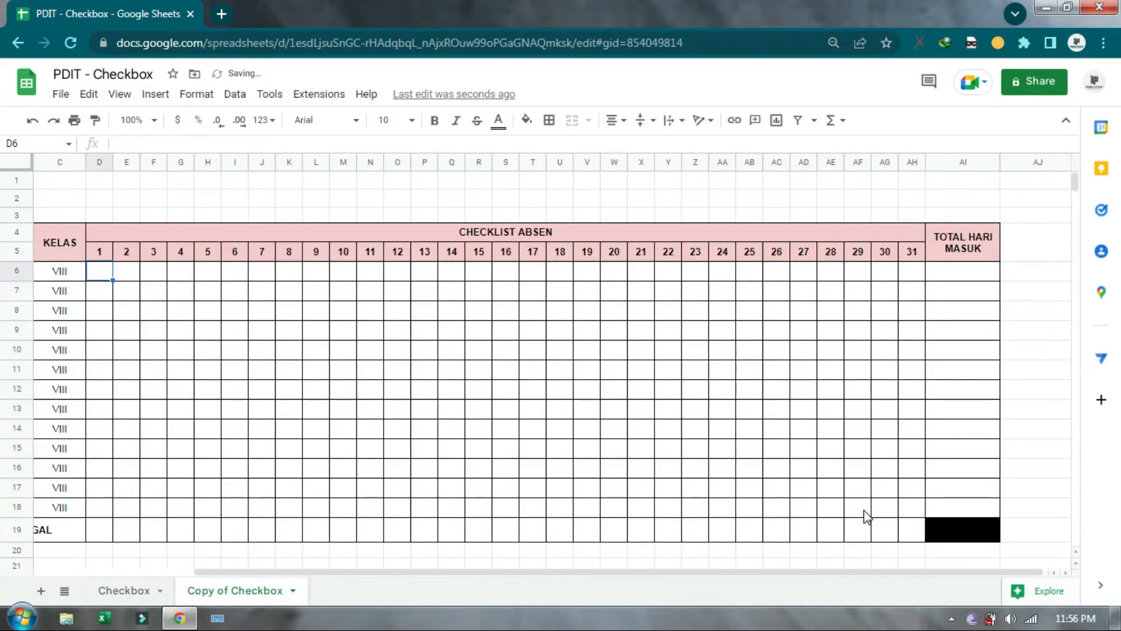
# Enter 1 in the first student's day 1 cell, D6, on the Copy of Checkbox sheet
pyautogui.hscroll(-5, 864, 510)
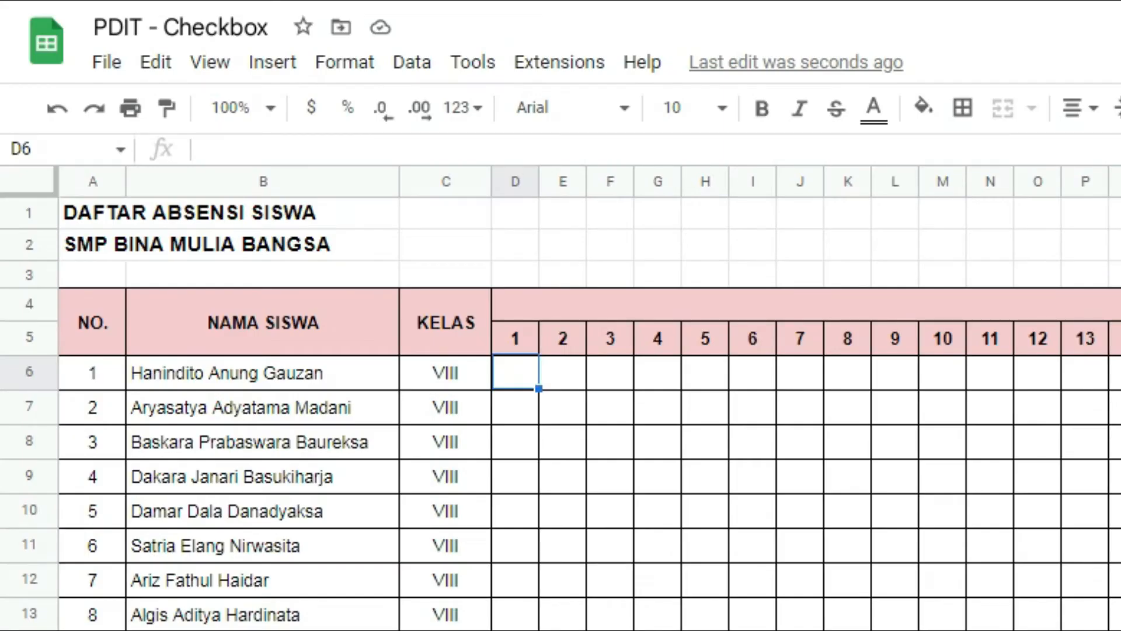
pyautogui.write('1')
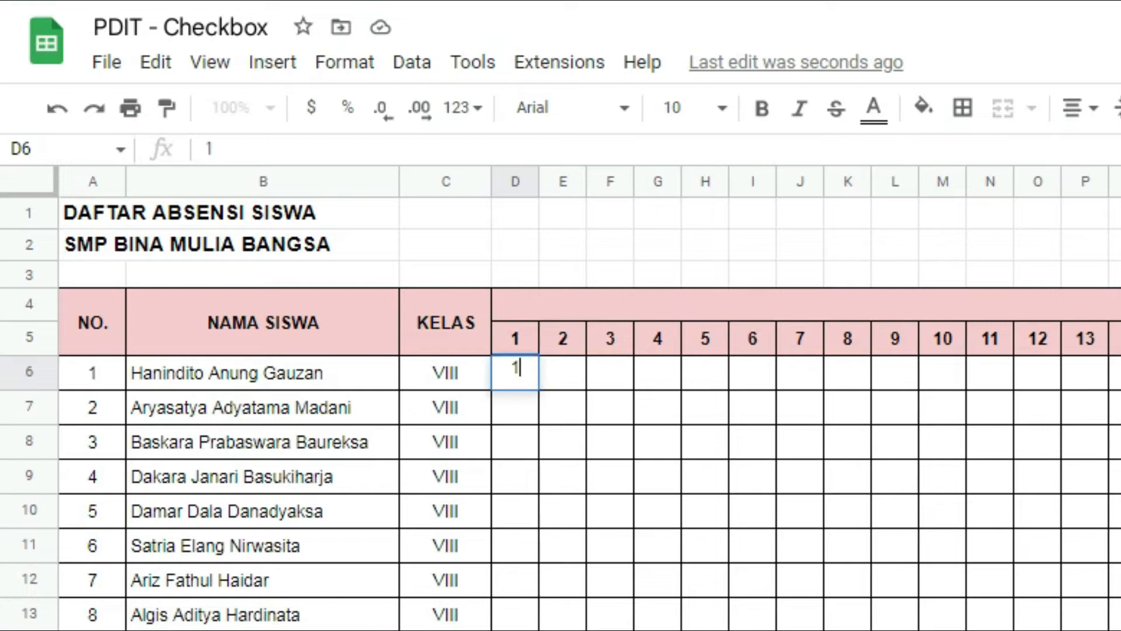
pyautogui.press('Tab')
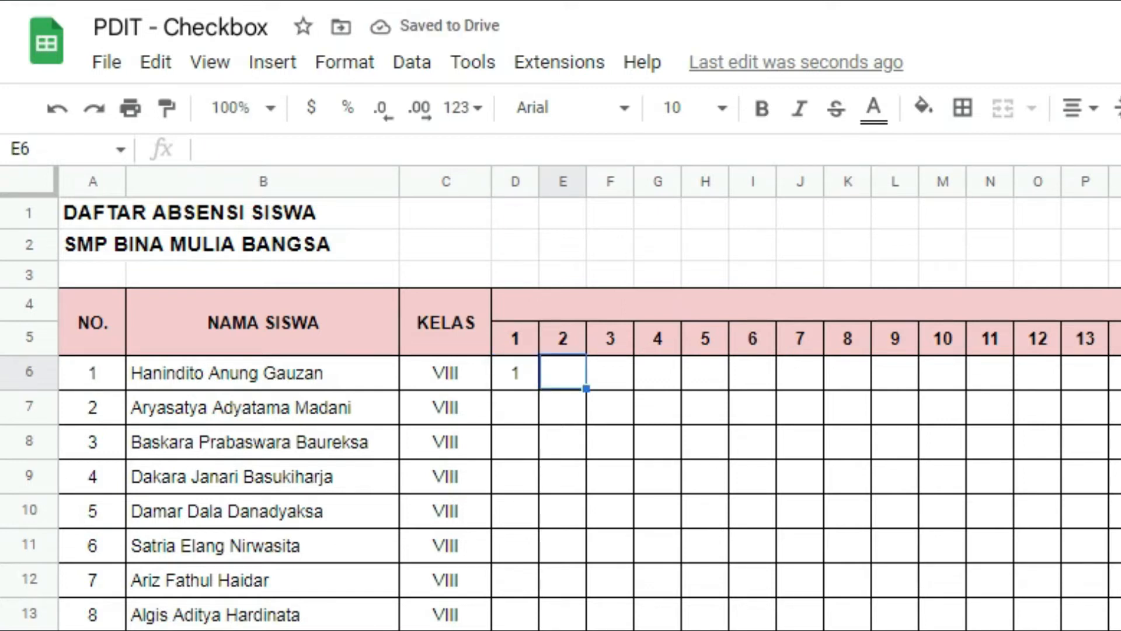
pyautogui.click(515, 372)
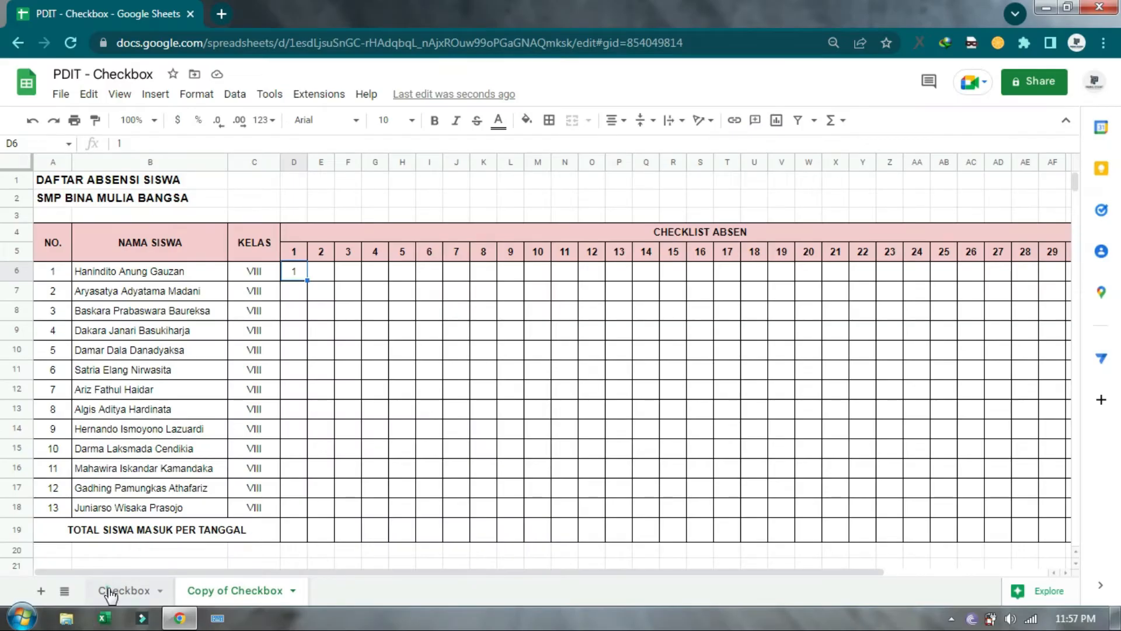
# On the Checkbox sheet, toggle the day 3 checkbox in F6 on and off to check its values
pyautogui.click(111, 588)
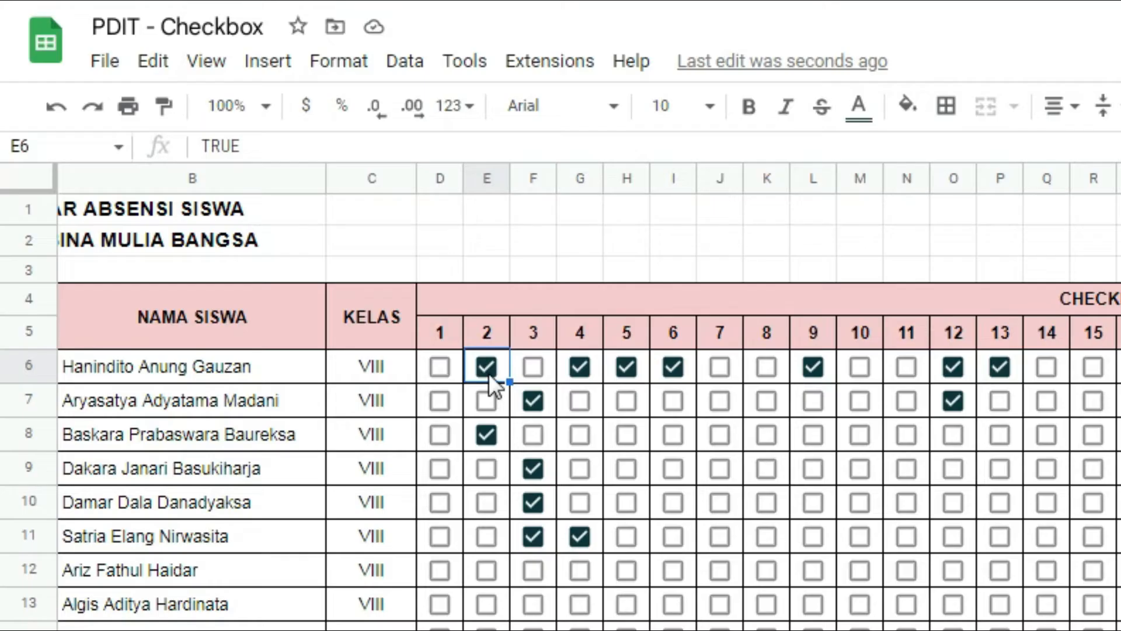
pyautogui.click(554, 378)
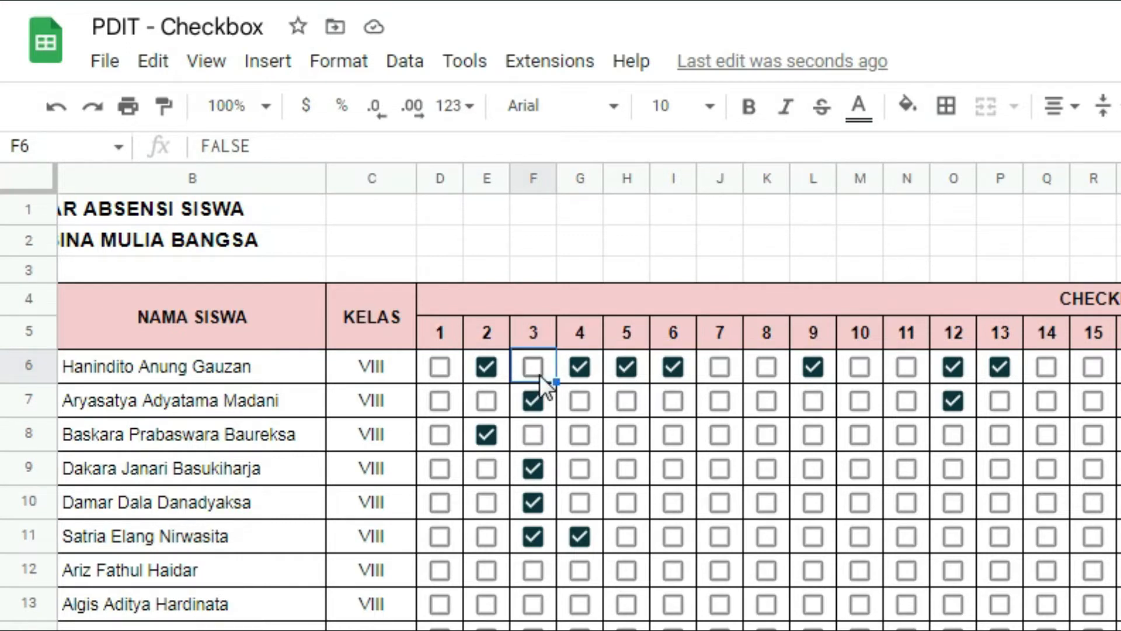
pyautogui.click(540, 374)
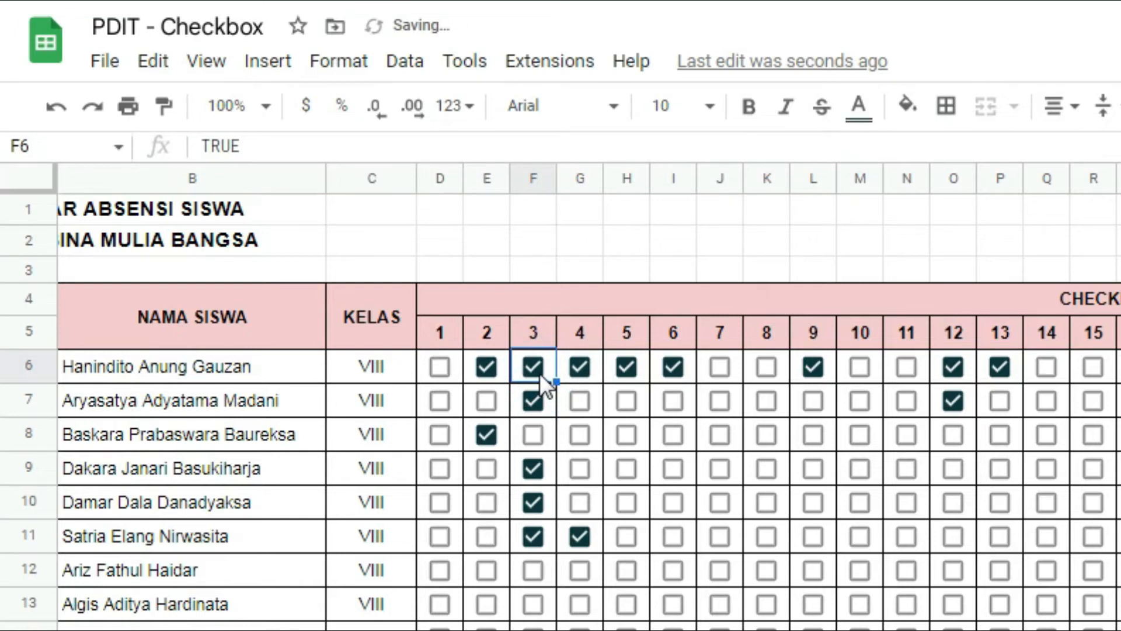
pyautogui.click(540, 373)
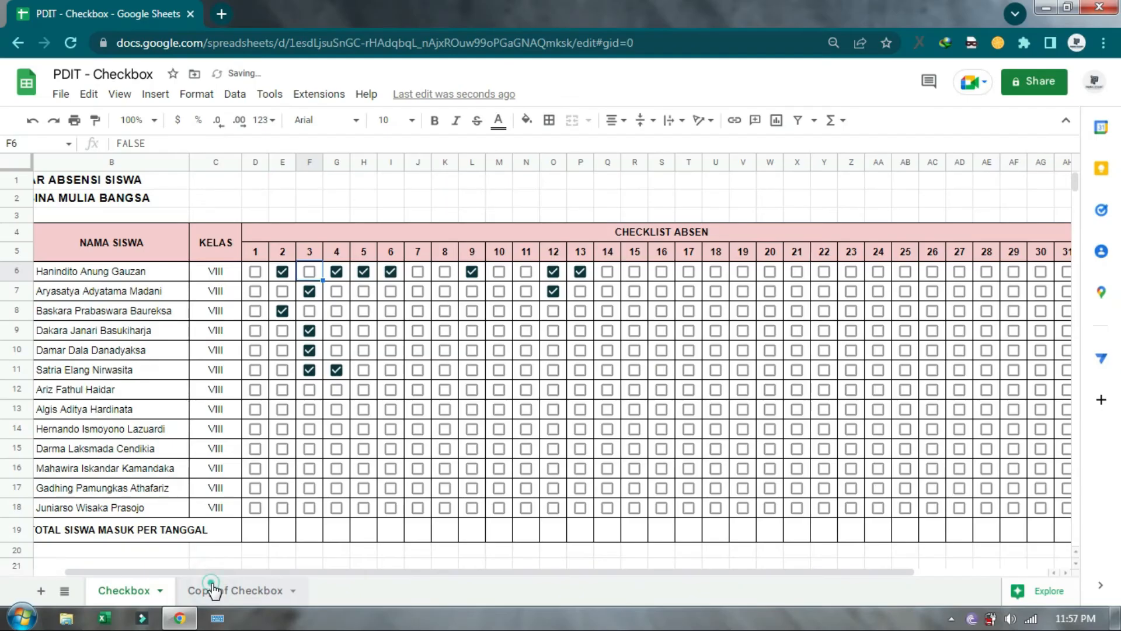
# On the Copy of Checkbox sheet, fill the value 1 from D6 across the whole attendance range D6:AH18
pyautogui.click(213, 590)
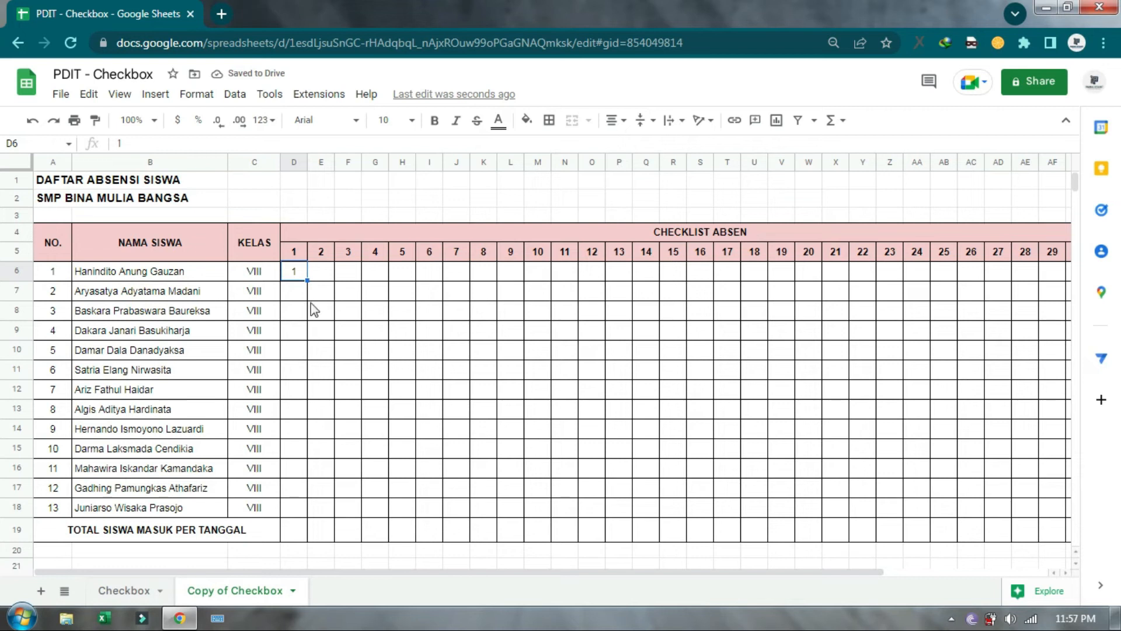
pyautogui.moveTo(307, 280); pyautogui.dragTo(851, 509)
# Delete the TOTAL HARI MASUK column AI from the Copy of Checkbox sheet
pyautogui.click(908, 163)
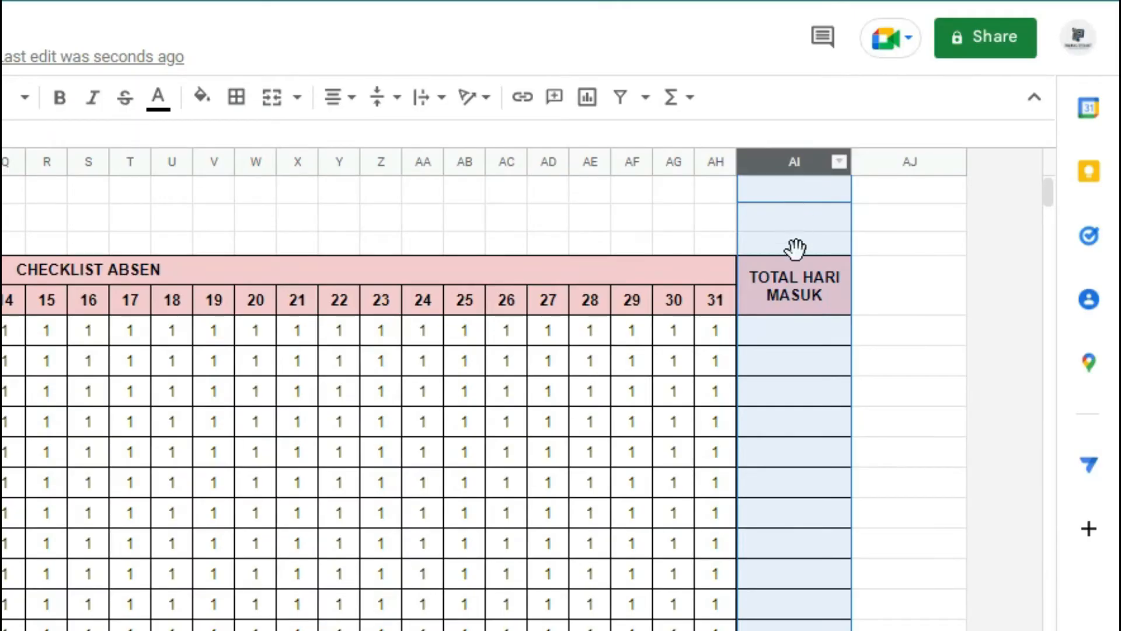
pyautogui.rightClick(799, 268)
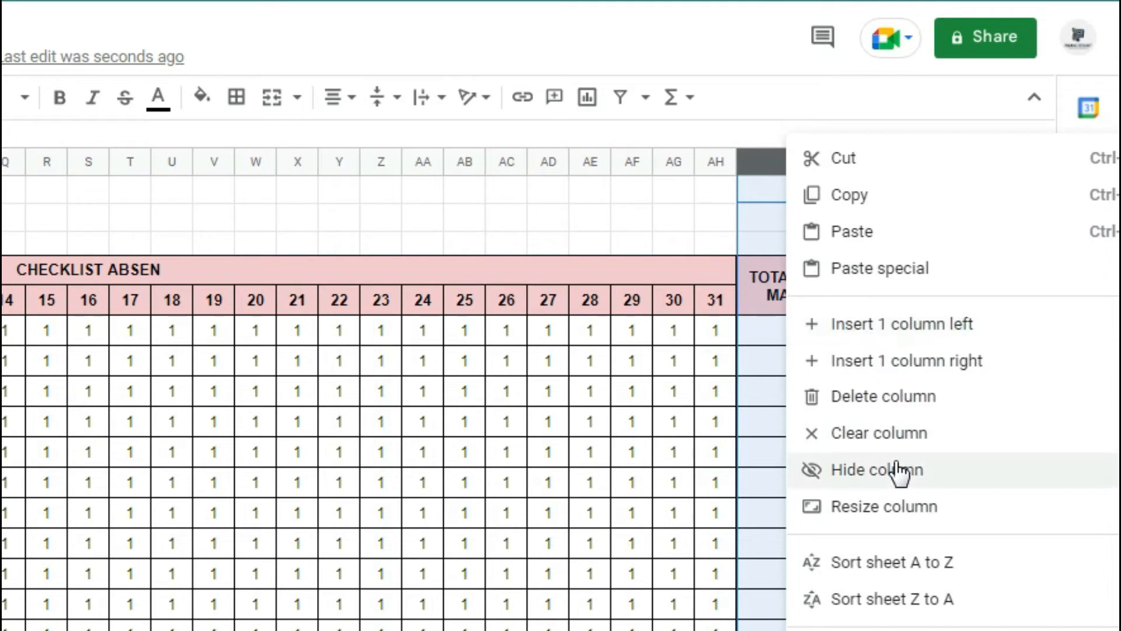
pyautogui.click(898, 400)
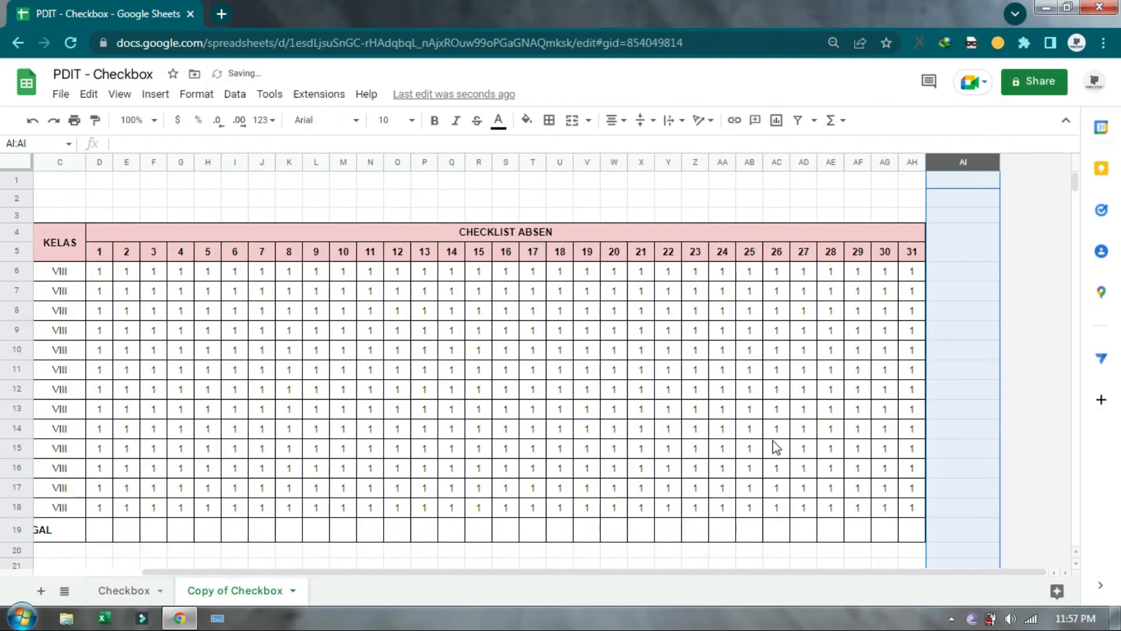
# Delete row 19, TOTAL SISWA MASUK PER TANGGAL, from the Copy of Checkbox sheet
pyautogui.moveTo(744, 571); pyautogui.dragTo(540, 580)
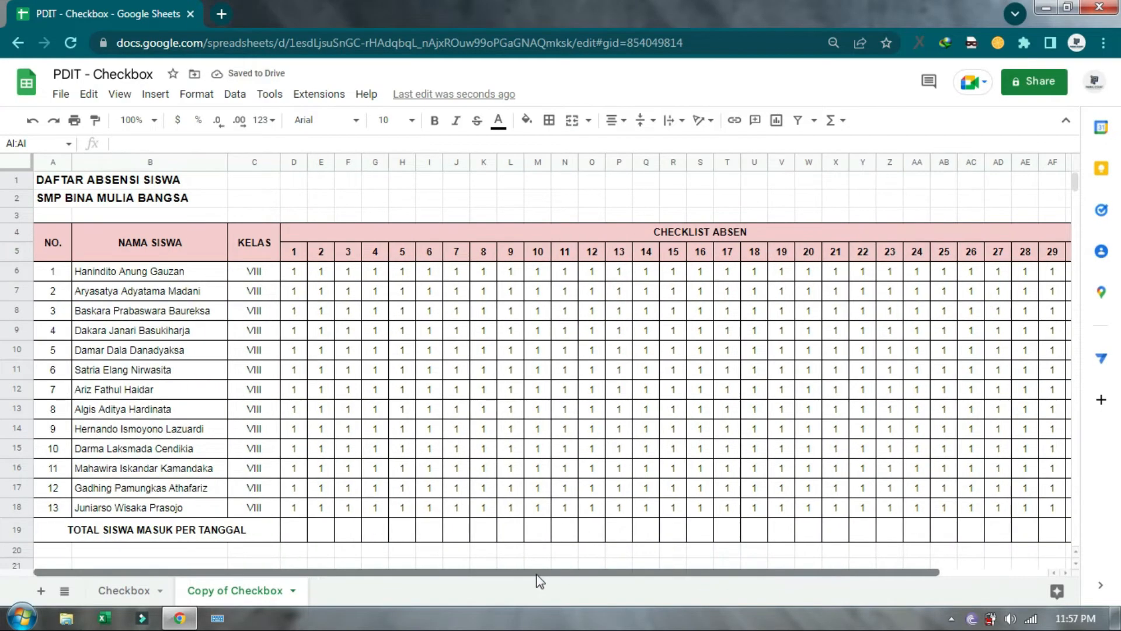
pyautogui.click(17, 529)
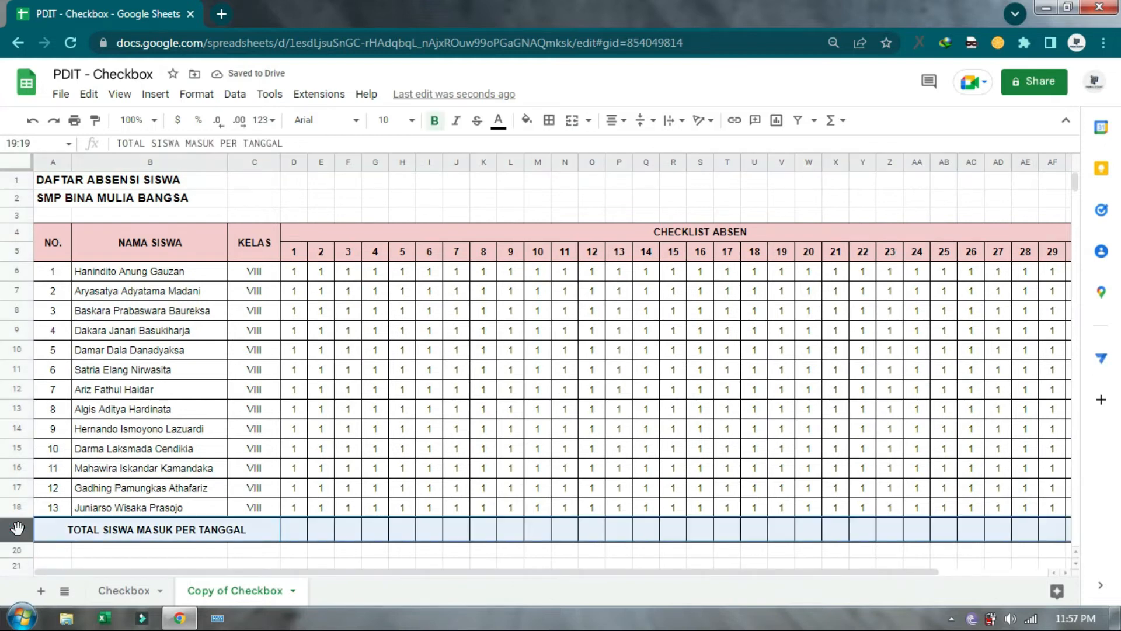
pyautogui.rightClick(17, 530)
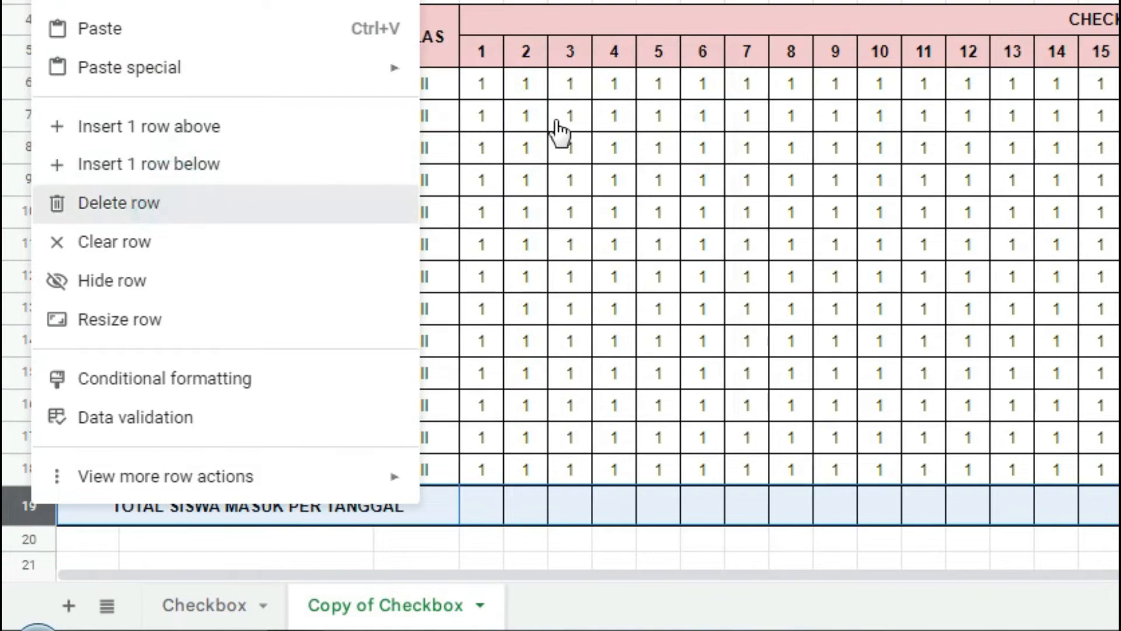
pyautogui.click(146, 205)
# Replace the CHECKLIST ABSEN heading in merged cell D4:AH4 with VALUE
pyautogui.click(817, 24)
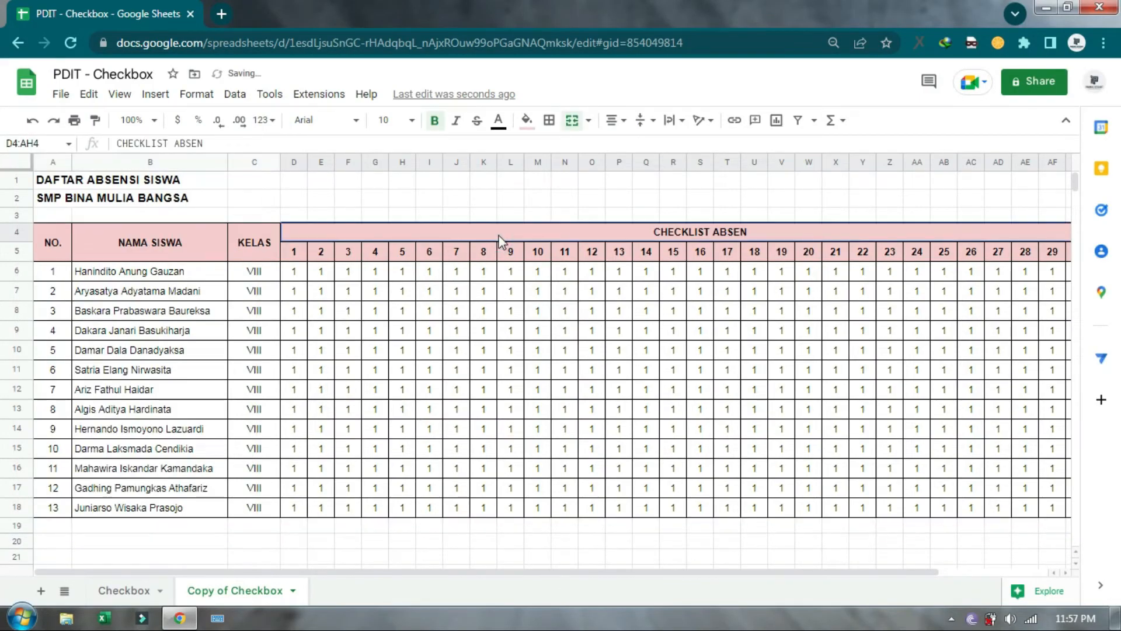
pyautogui.write('VALUE')
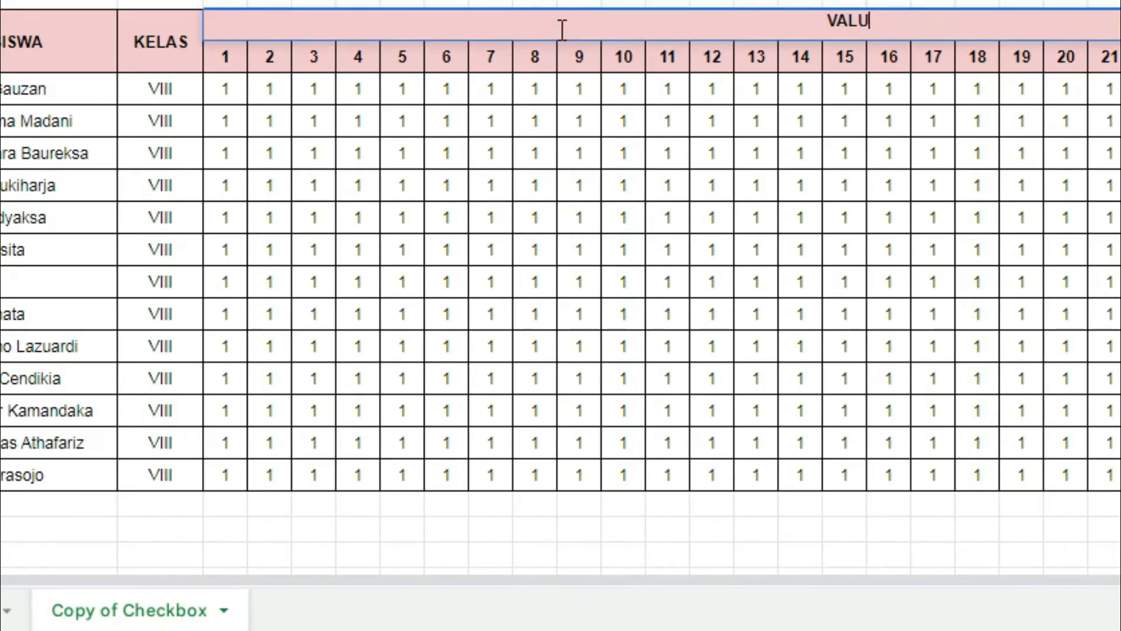
pyautogui.press('Return')
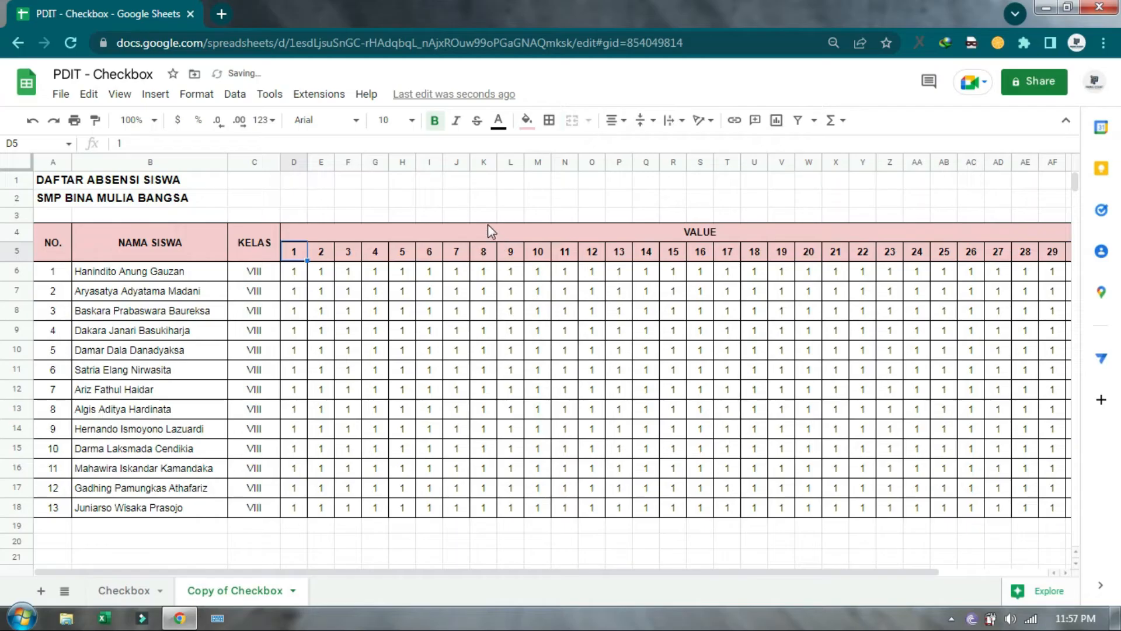
# Rename the Copy of Checkbox sheet as ALGORITMA
pyautogui.rightClick(237, 592)
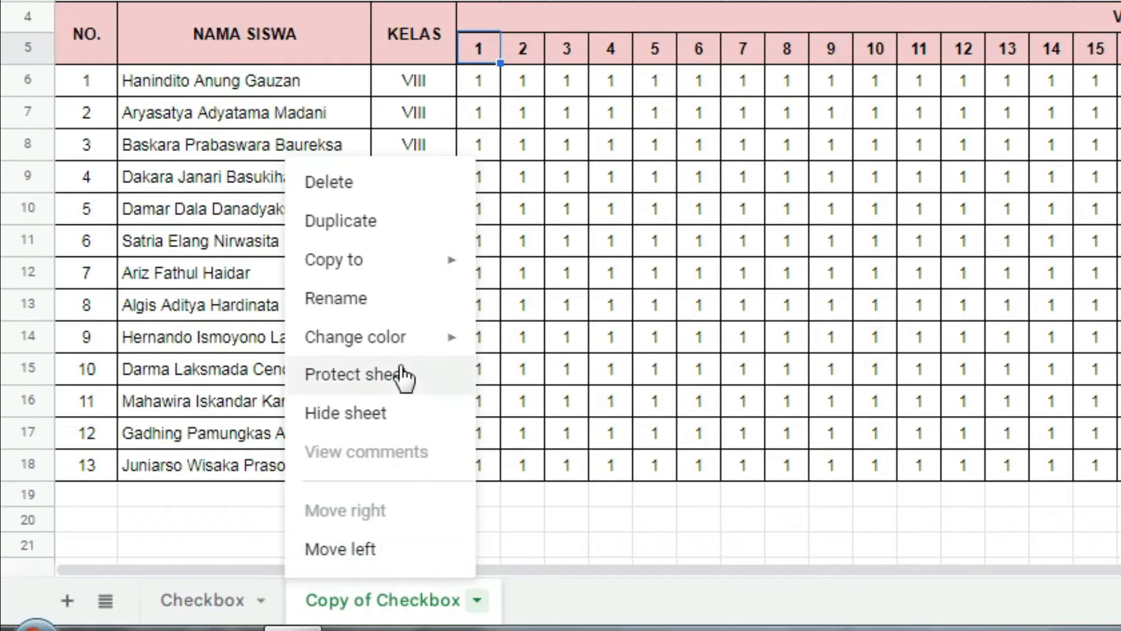
pyautogui.click(286, 407)
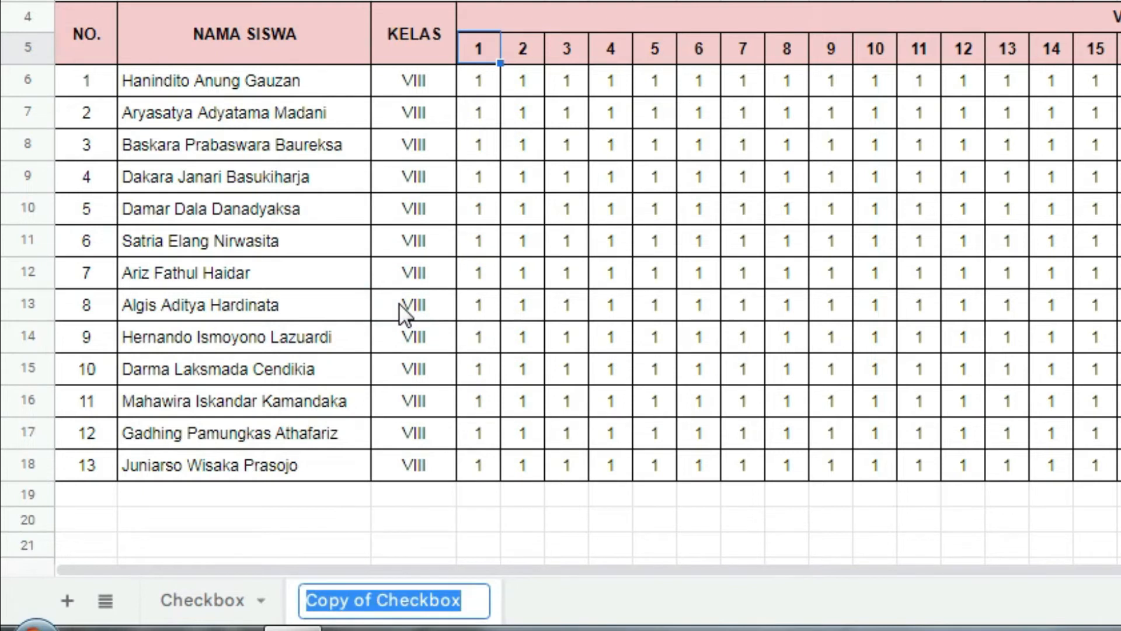
pyautogui.write('ALGORITMA')
pyautogui.press('Return')
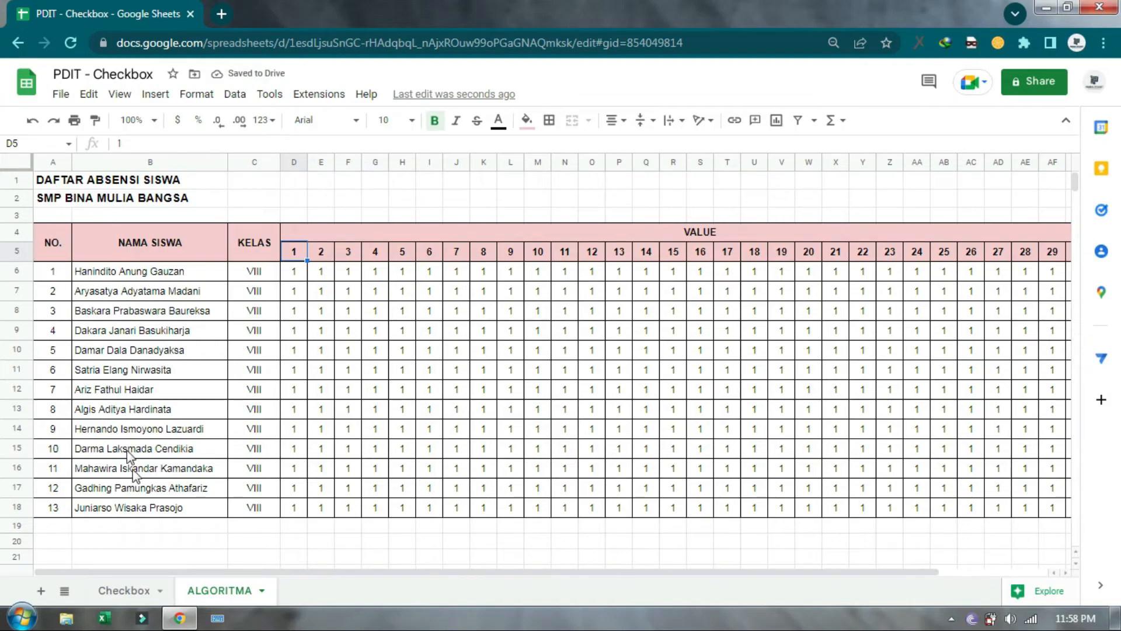
# On the Checkbox sheet, start a SUMIF formula in AI6 with D6:AH6 as its criteria range
pyautogui.click(133, 591)
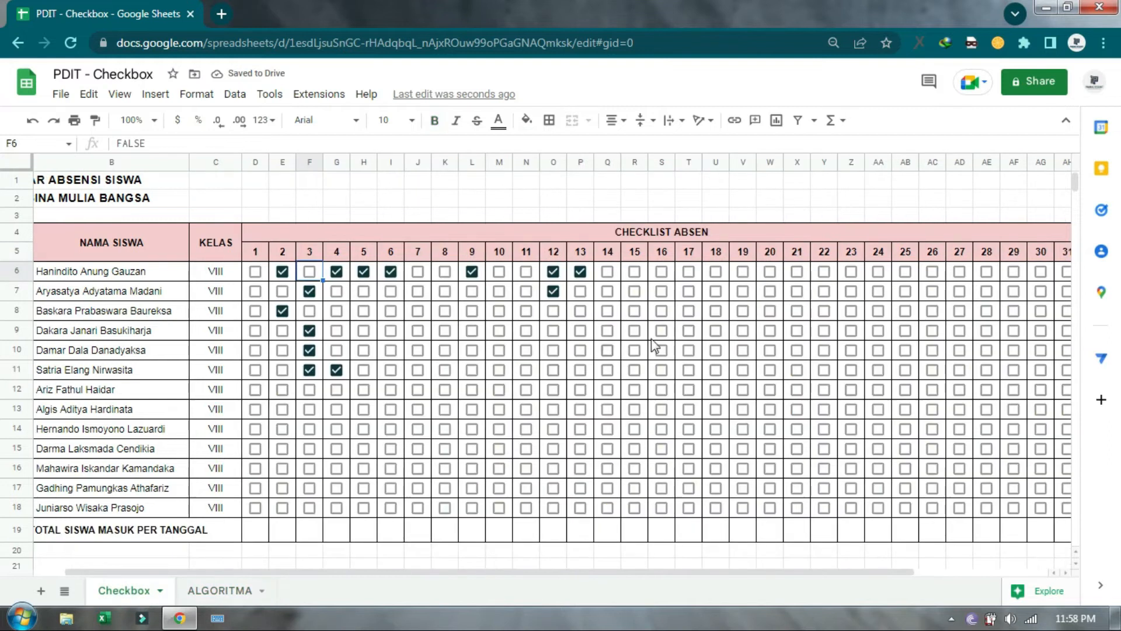
pyautogui.click(802, 255)
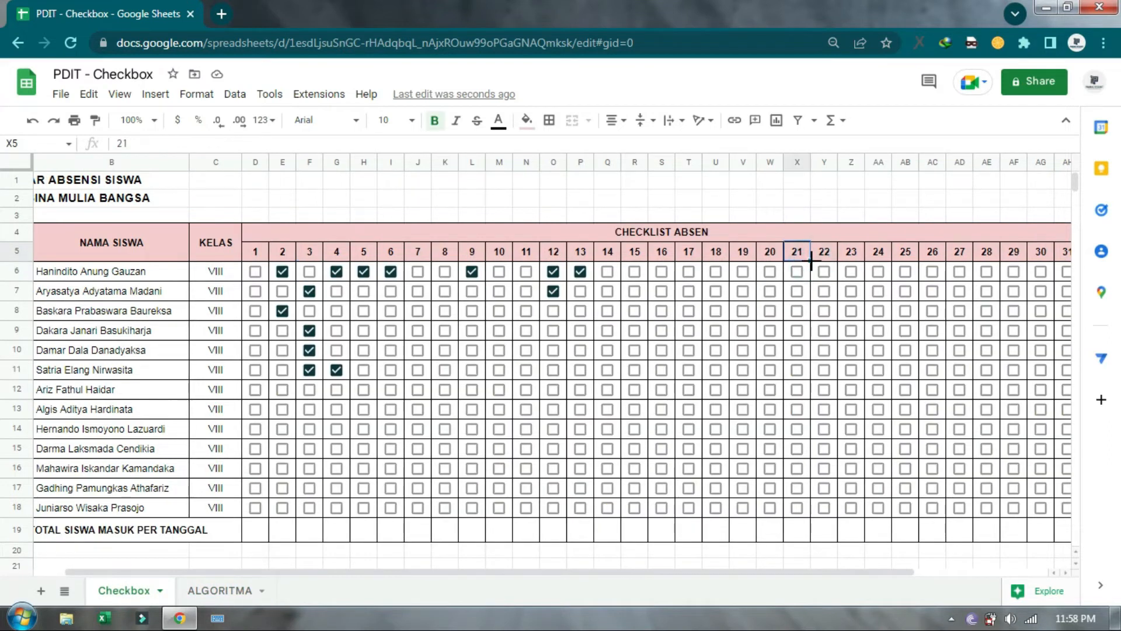
pyautogui.press('End')
pyautogui.press('Left')
pyautogui.press('Down')
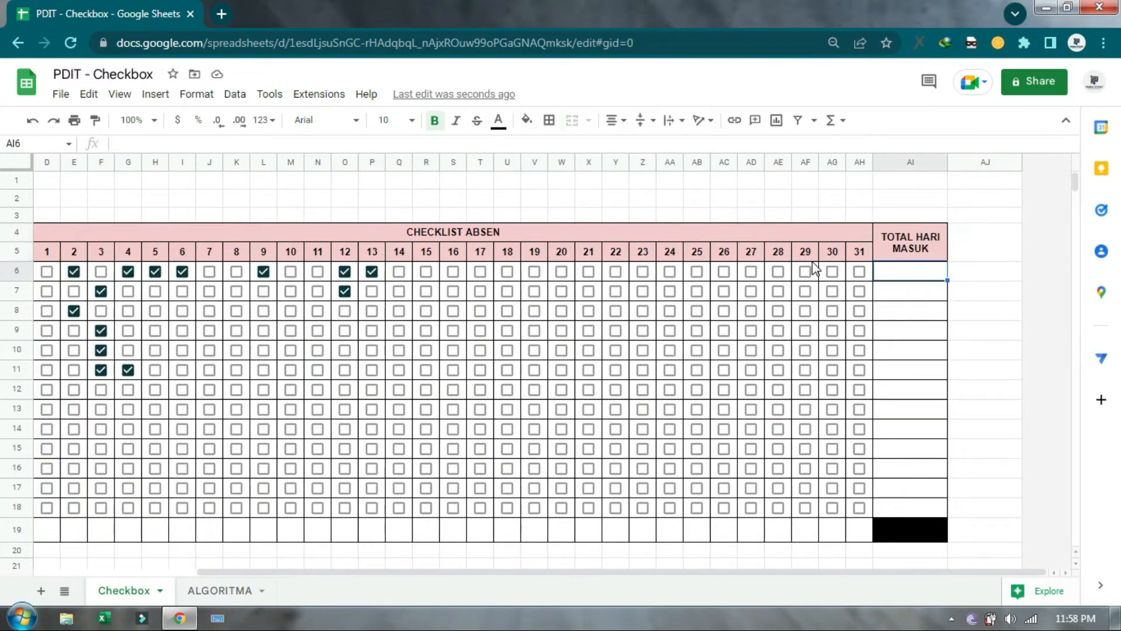
pyautogui.write('=')
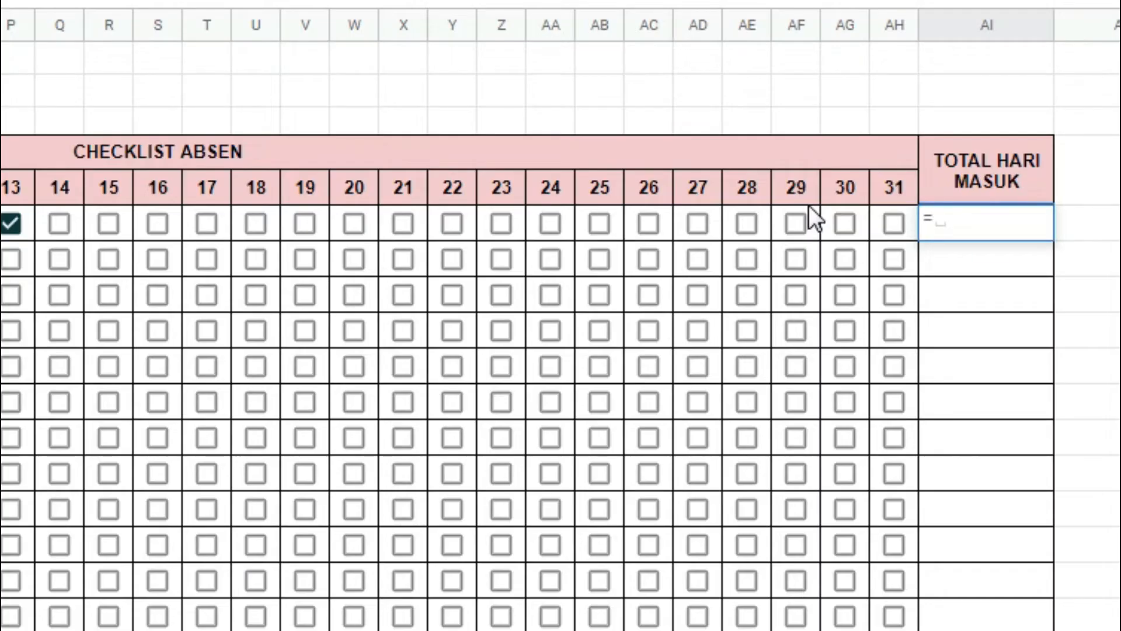
pyautogui.write('SUMIF')
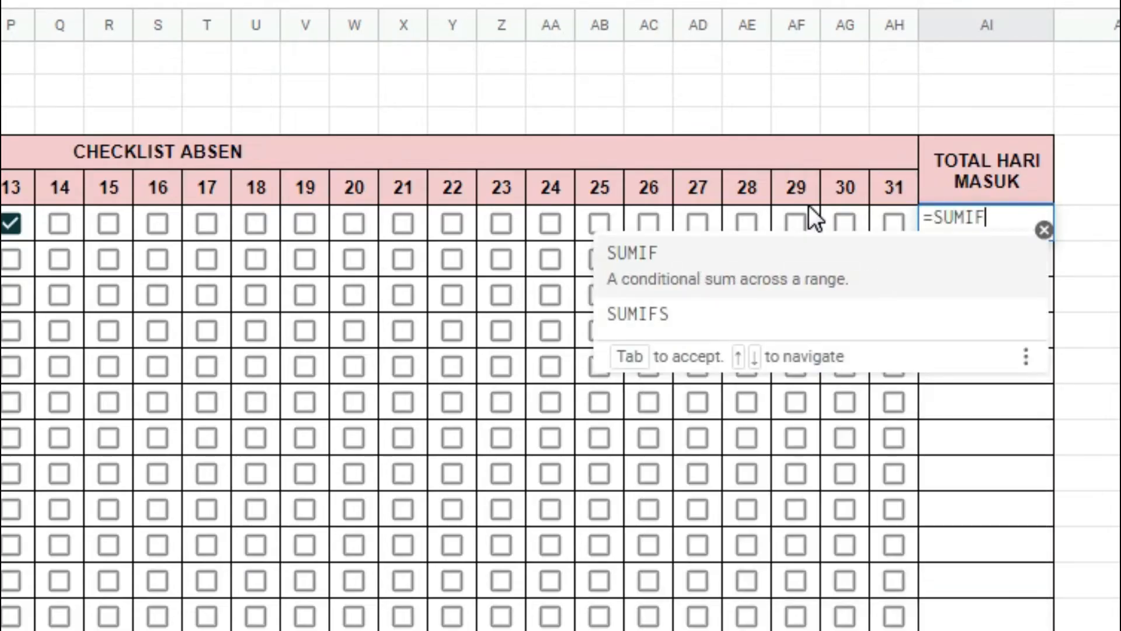
pyautogui.write('(')
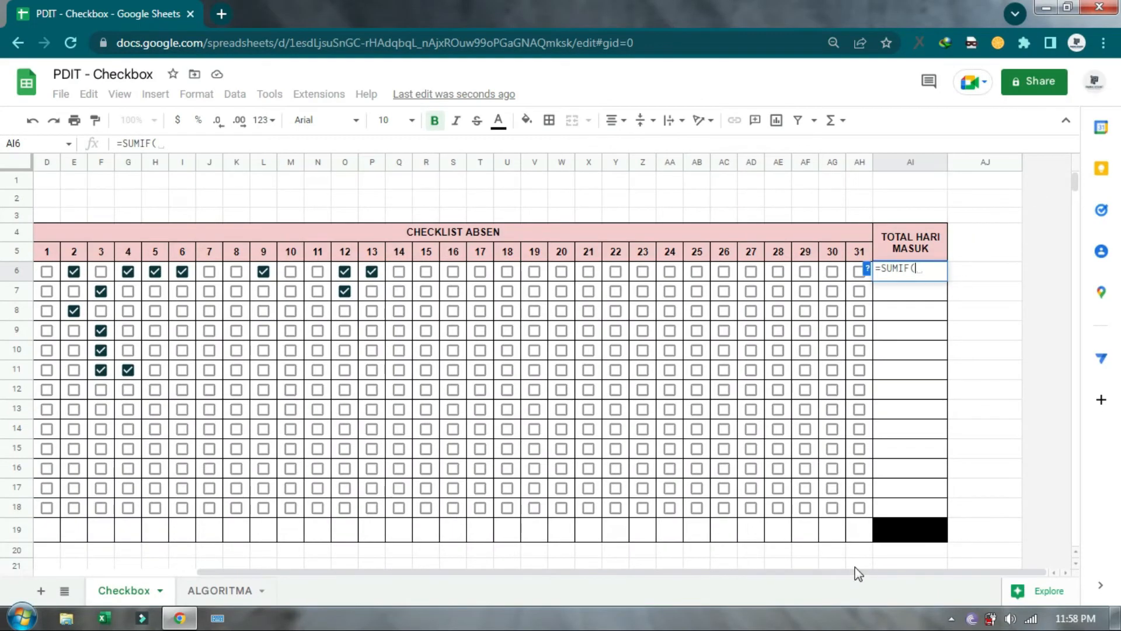
pyautogui.moveTo(858, 573); pyautogui.dragTo(758, 596)
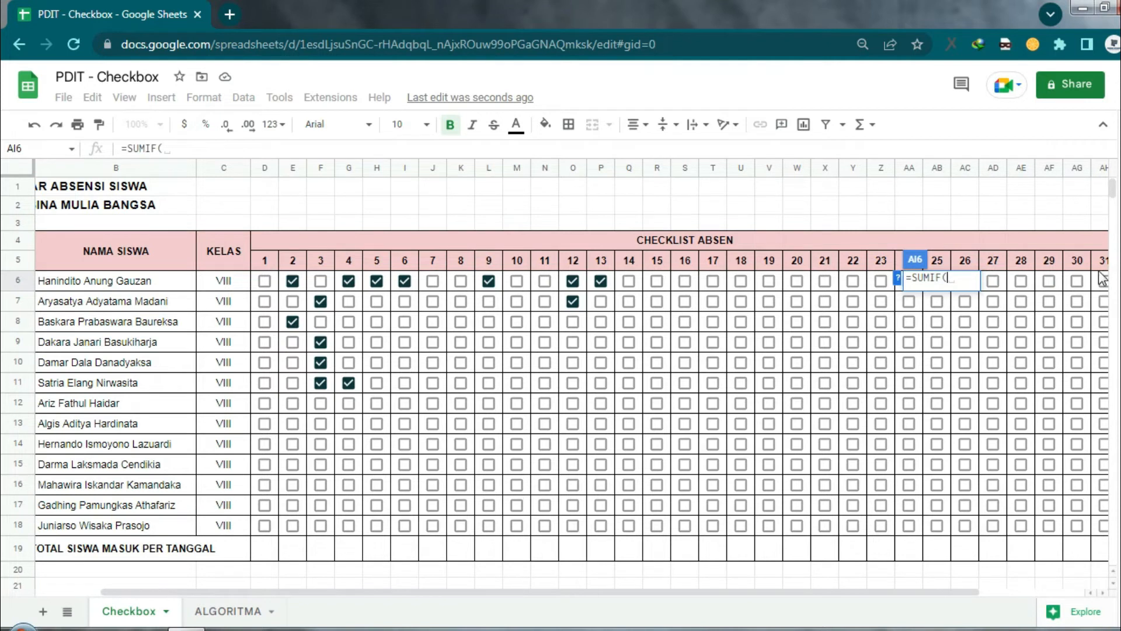
pyautogui.click(276, 282)
pyautogui.moveTo(286, 286); pyautogui.dragTo(1107, 283)
pyautogui.moveTo(3, 290); pyautogui.dragTo(894, 295)
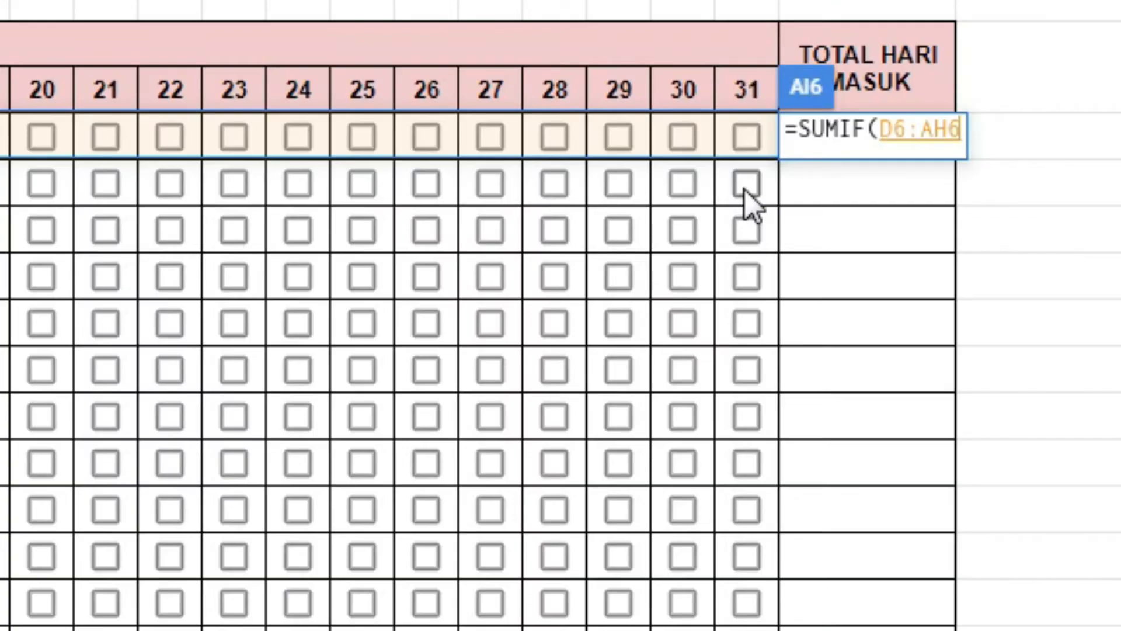
pyautogui.write(',')
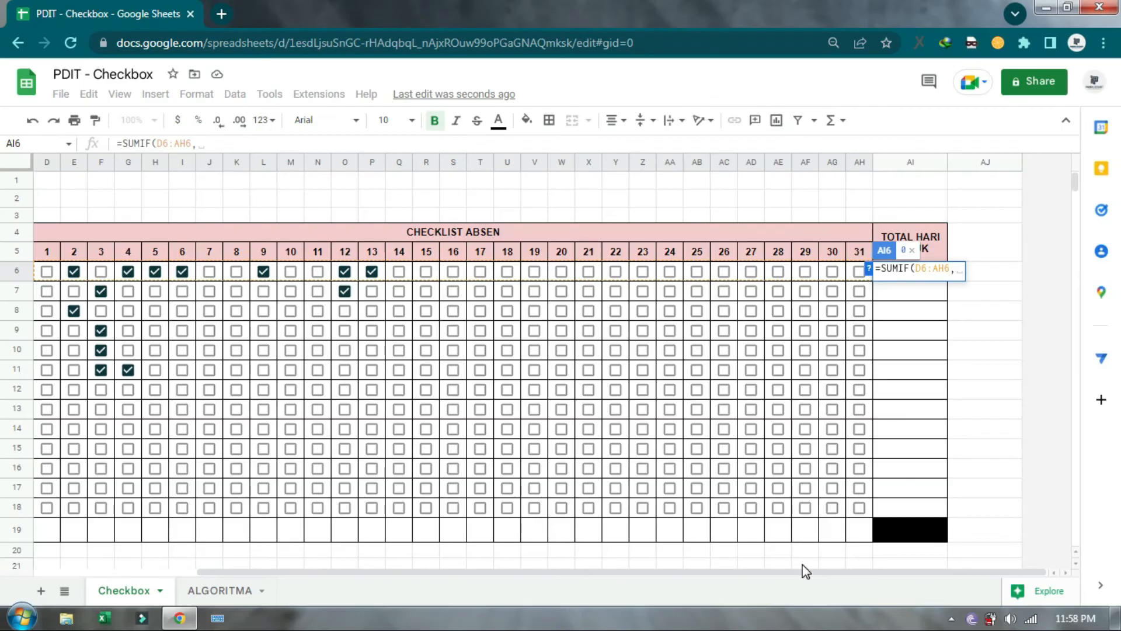
pyautogui.moveTo(802, 564); pyautogui.dragTo(754, 570)
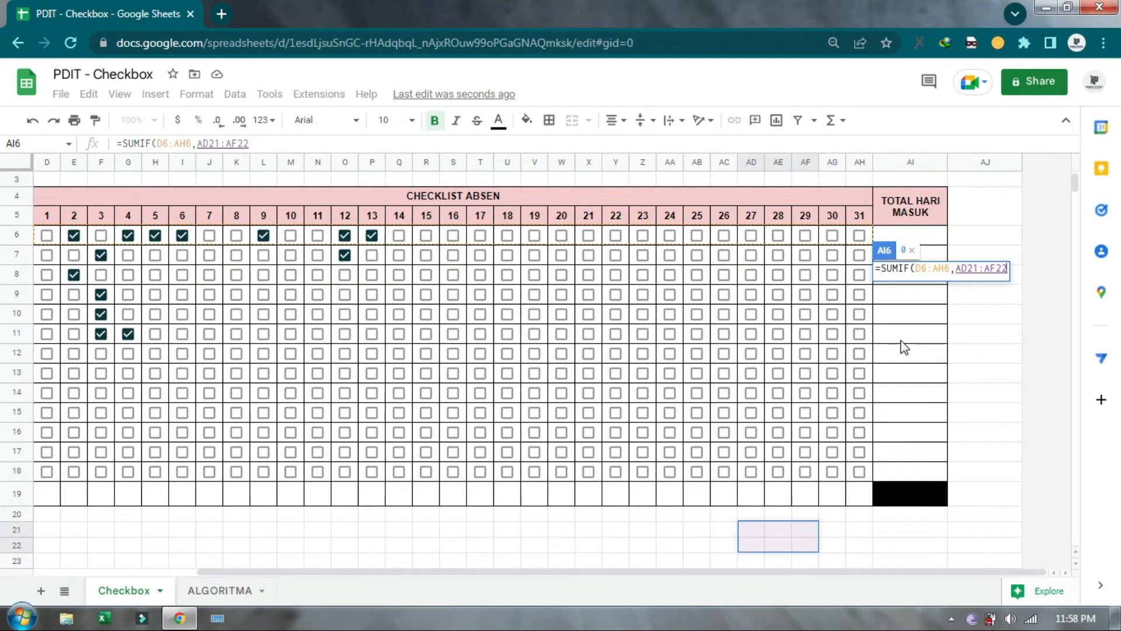
pyautogui.press('BackSpace')
pyautogui.press('BackSpace')
pyautogui.press('BackSpace')
pyautogui.press('BackSpace')
pyautogui.press('BackSpace')
pyautogui.press('BackSpace')
pyautogui.press('BackSpace')
pyautogui.press('BackSpace')
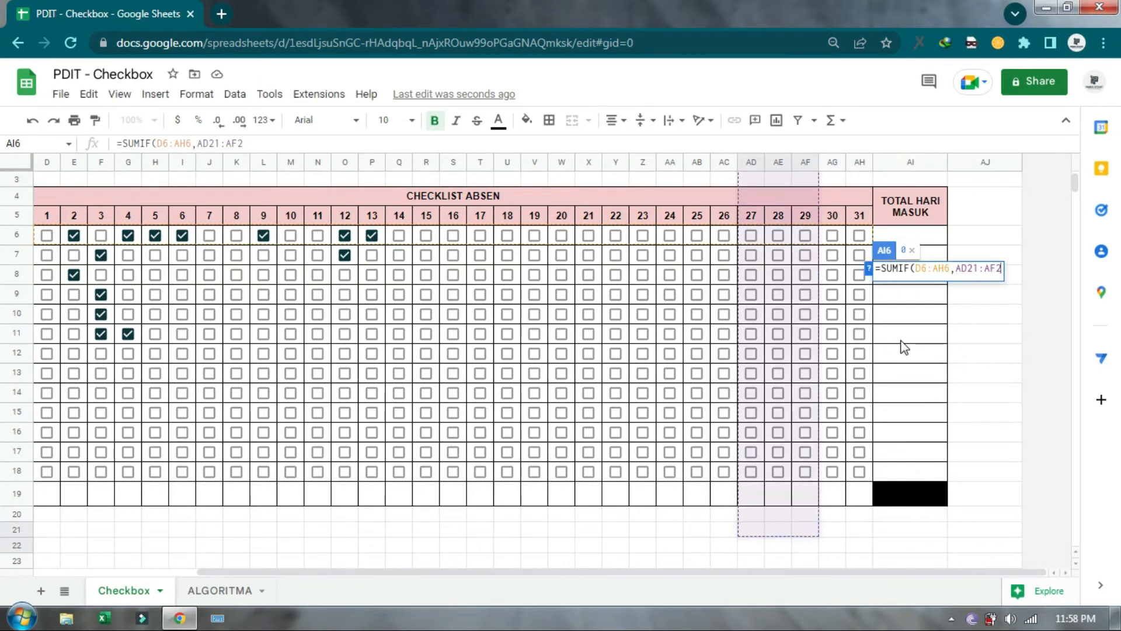
pyautogui.press('BackSpace')
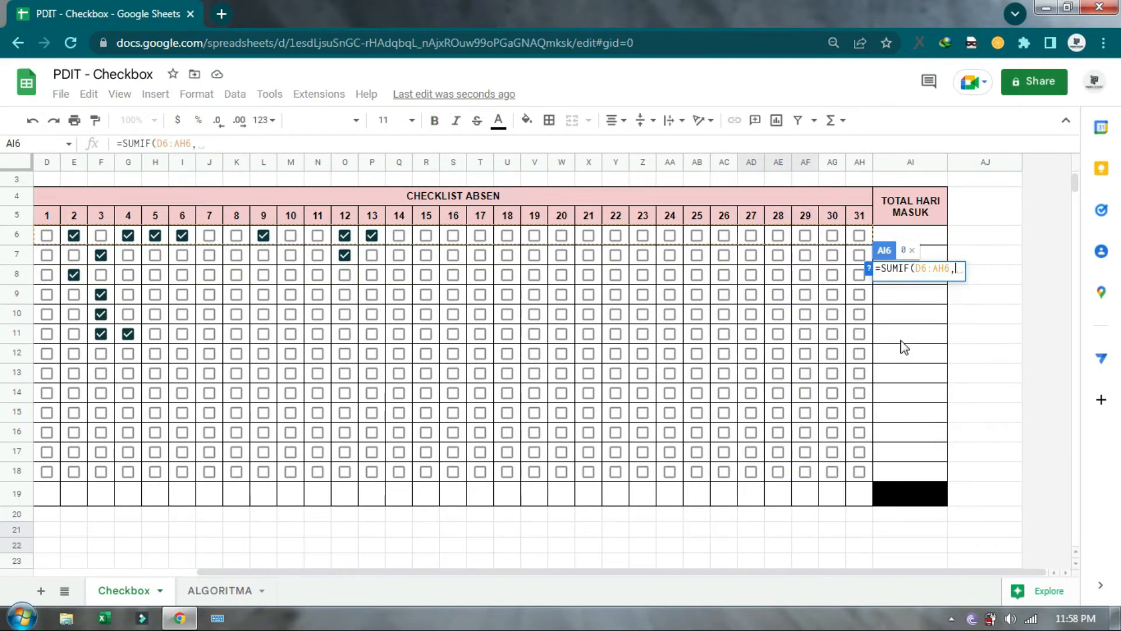
# Complete the AI6 SUMIF formula with TRUE as the criterion and ALGORITMA!D6:AH6 as the sum range
pyautogui.write('TRUE')
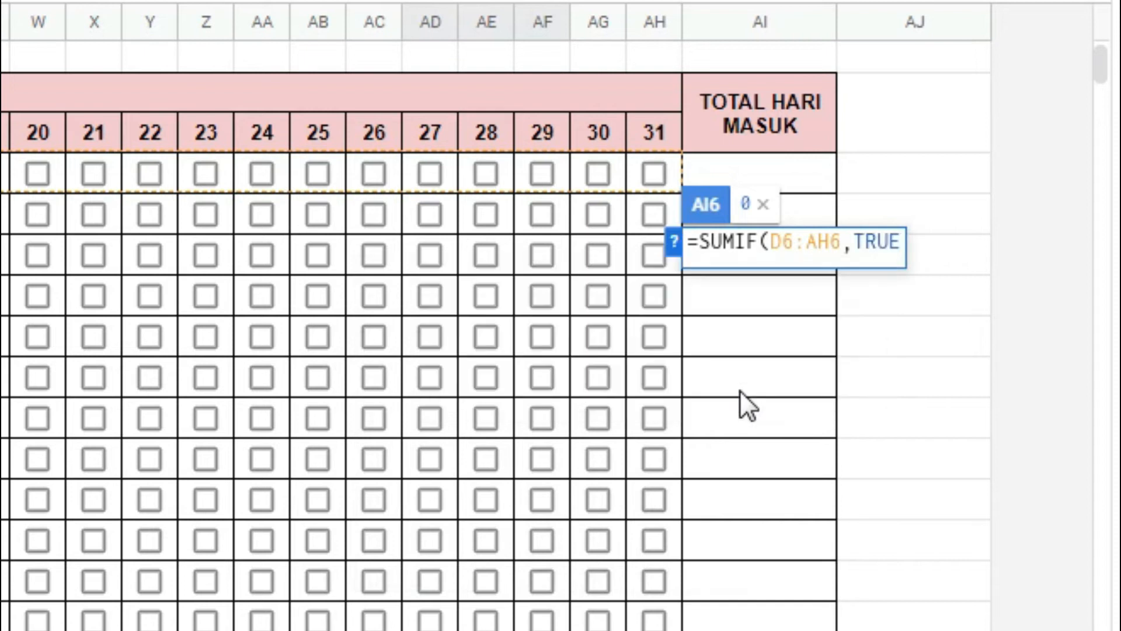
pyautogui.write(',')
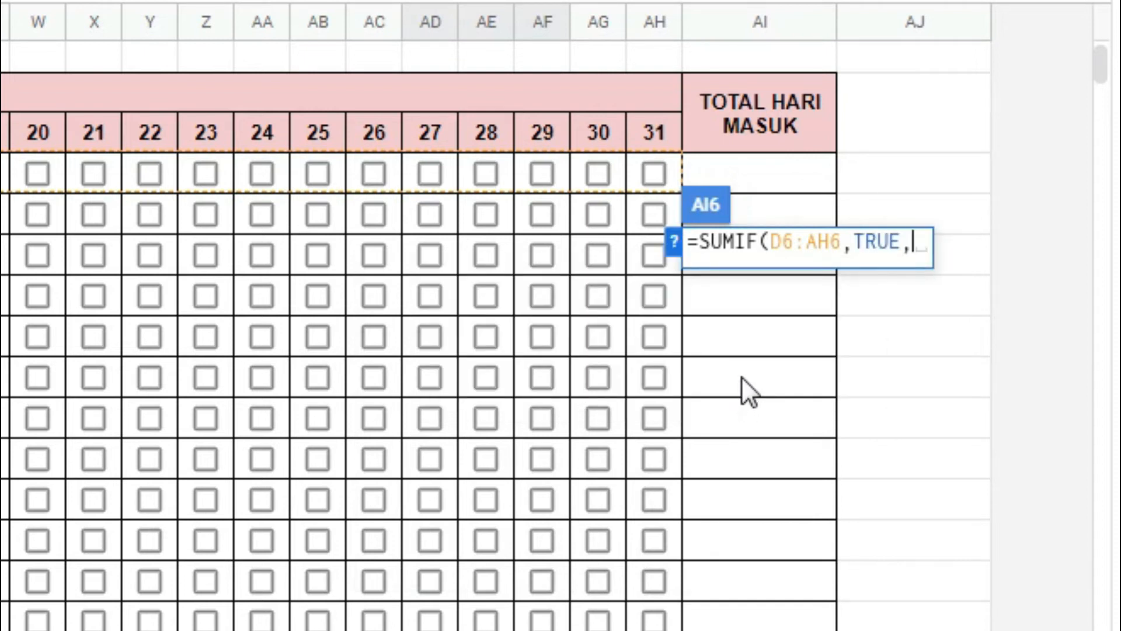
pyautogui.scroll(1, 742, 376)
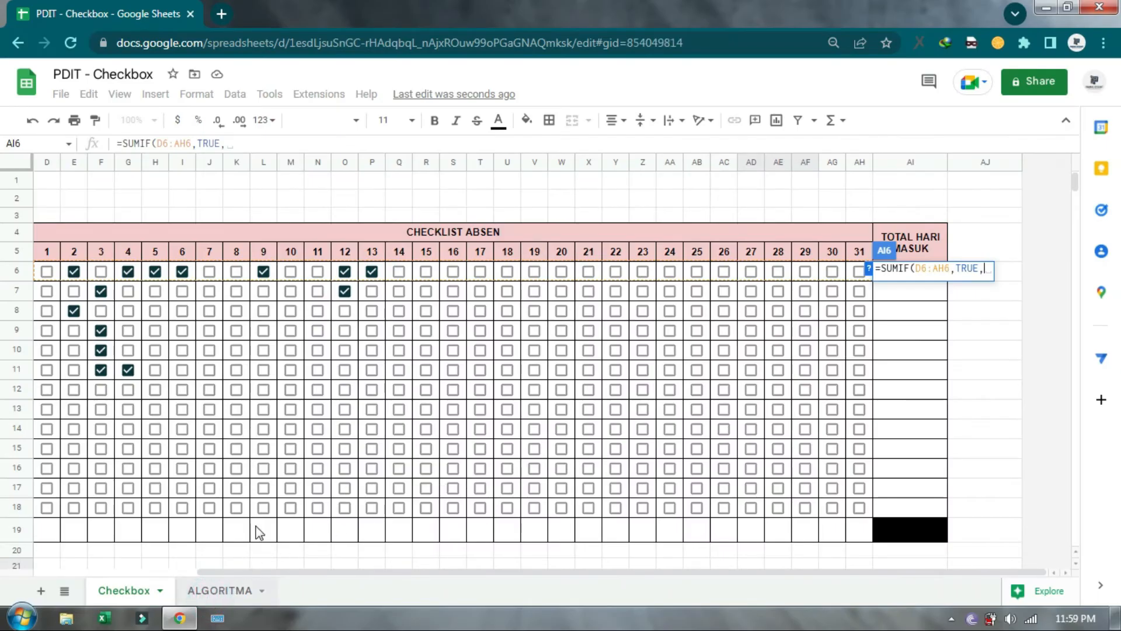
pyautogui.click(209, 591)
pyautogui.moveTo(291, 278); pyautogui.dragTo(904, 280)
pyautogui.moveTo(1090, 226); pyautogui.dragTo(1083, 225)
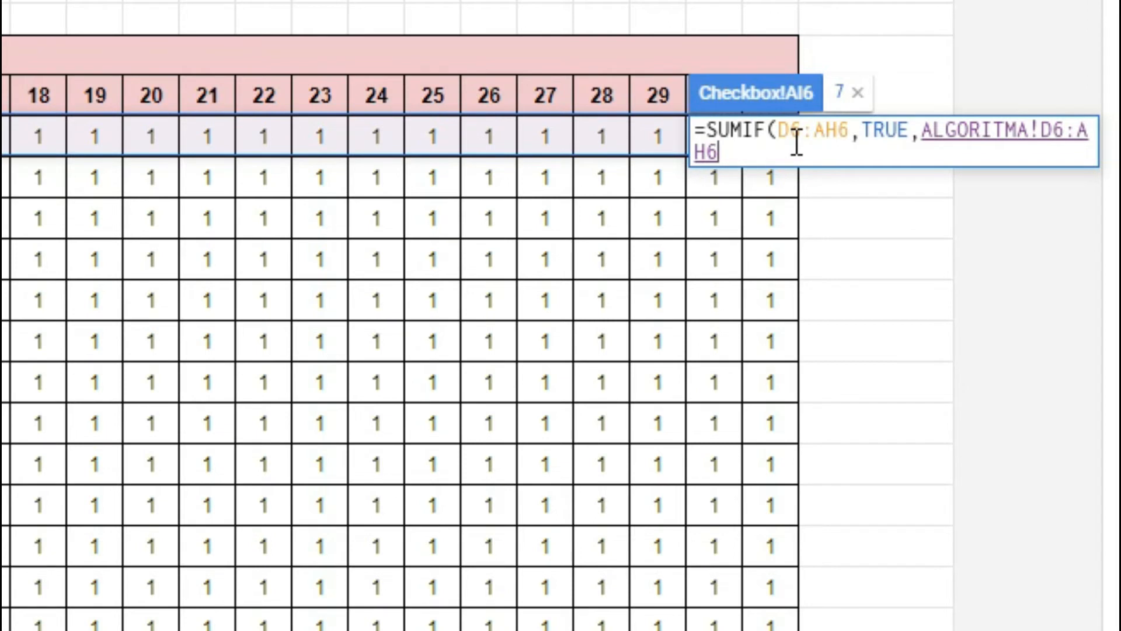
pyautogui.press('Return')
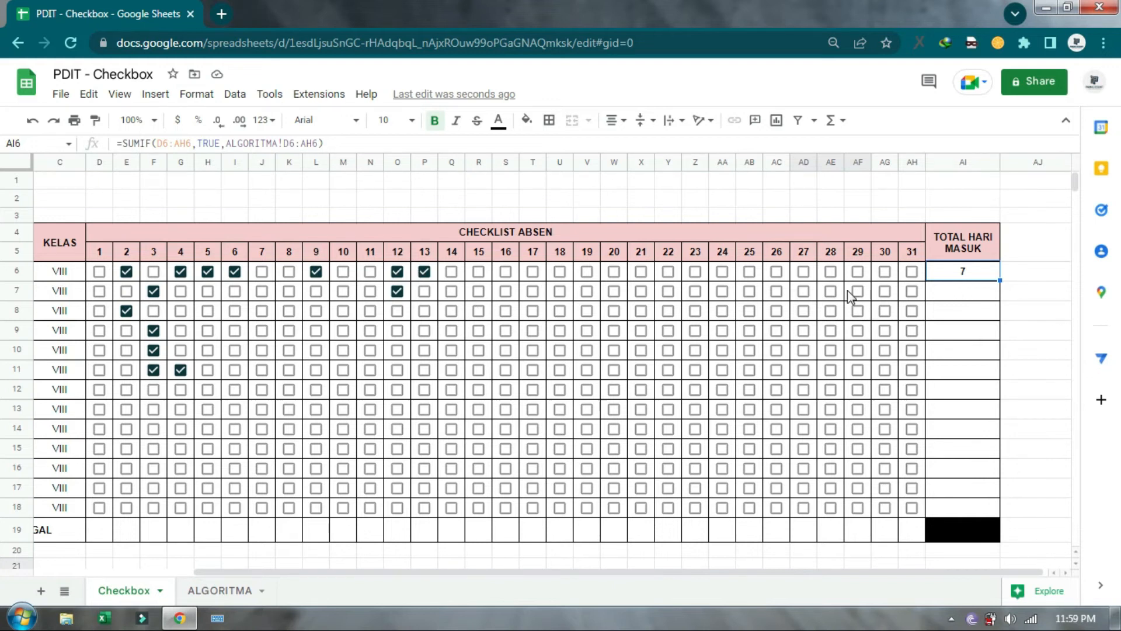
# Fill the SUMIF formula from AI6 down the TOTAL HARI MASUK column to AI18
pyautogui.moveTo(1000, 280); pyautogui.dragTo(1006, 301)
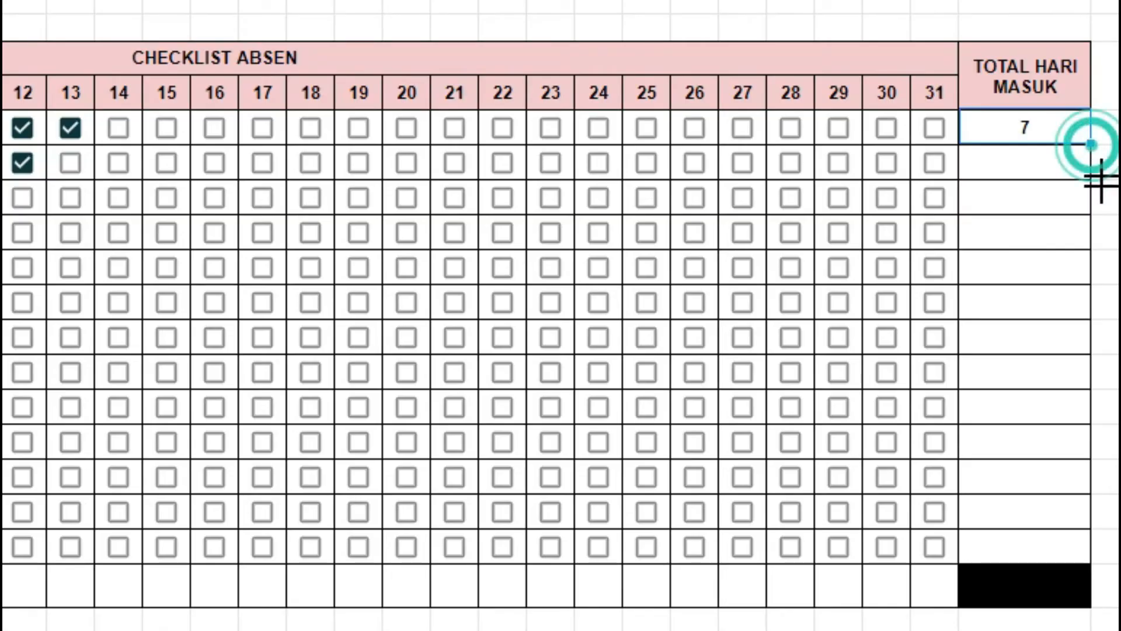
pyautogui.moveTo(1100, 183); pyautogui.dragTo(1080, 540)
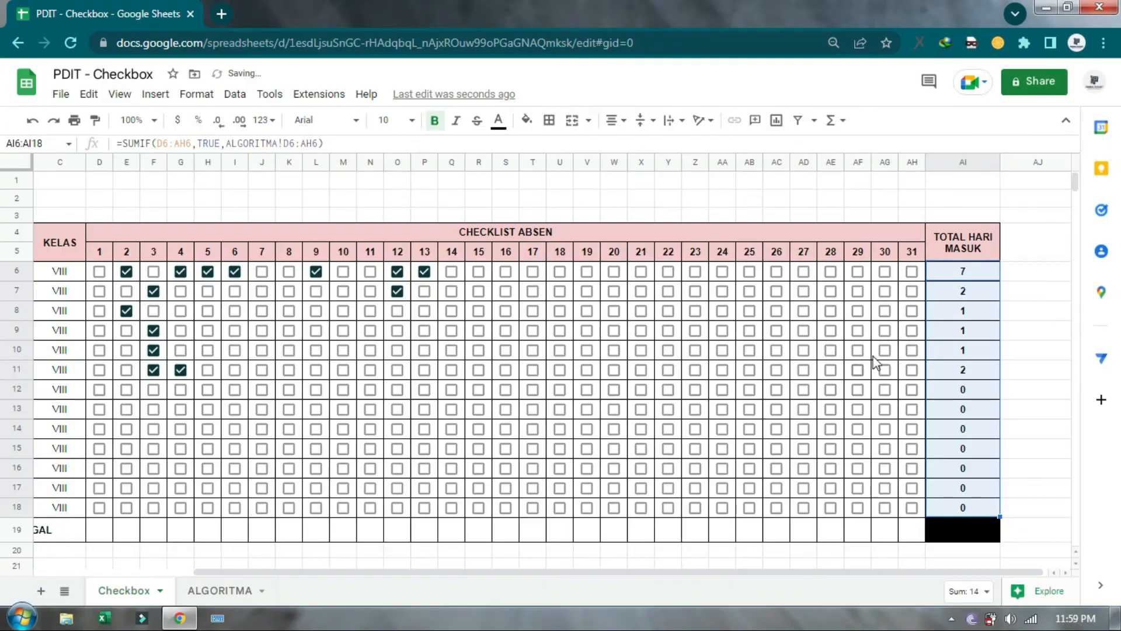
pyautogui.moveTo(696, 572); pyautogui.dragTo(654, 584)
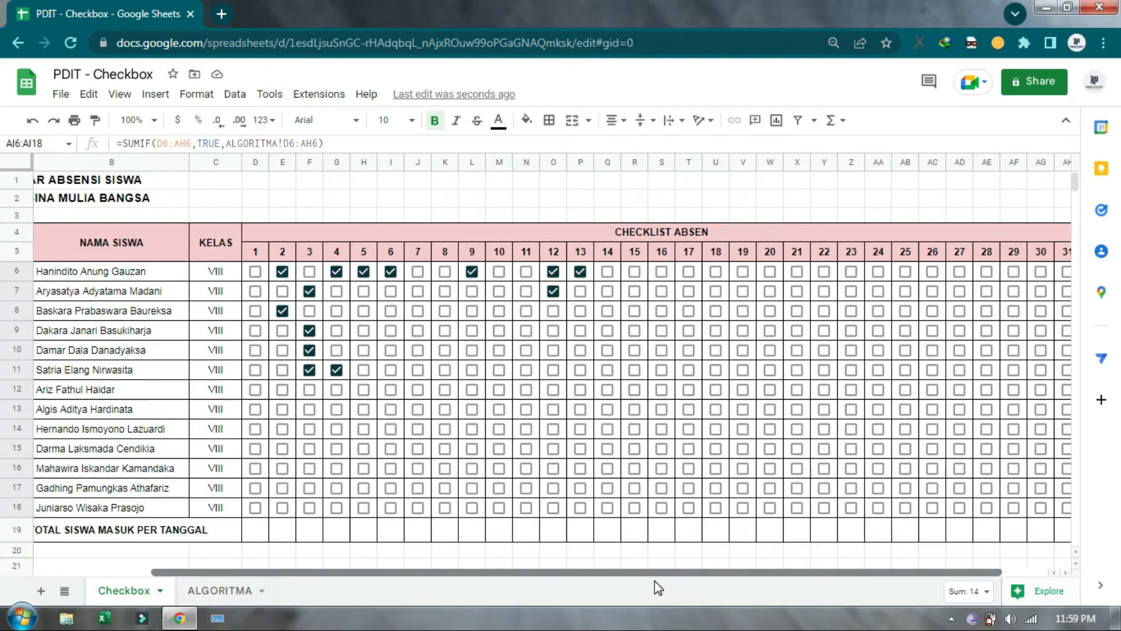
pyautogui.moveTo(708, 576); pyautogui.dragTo(741, 576)
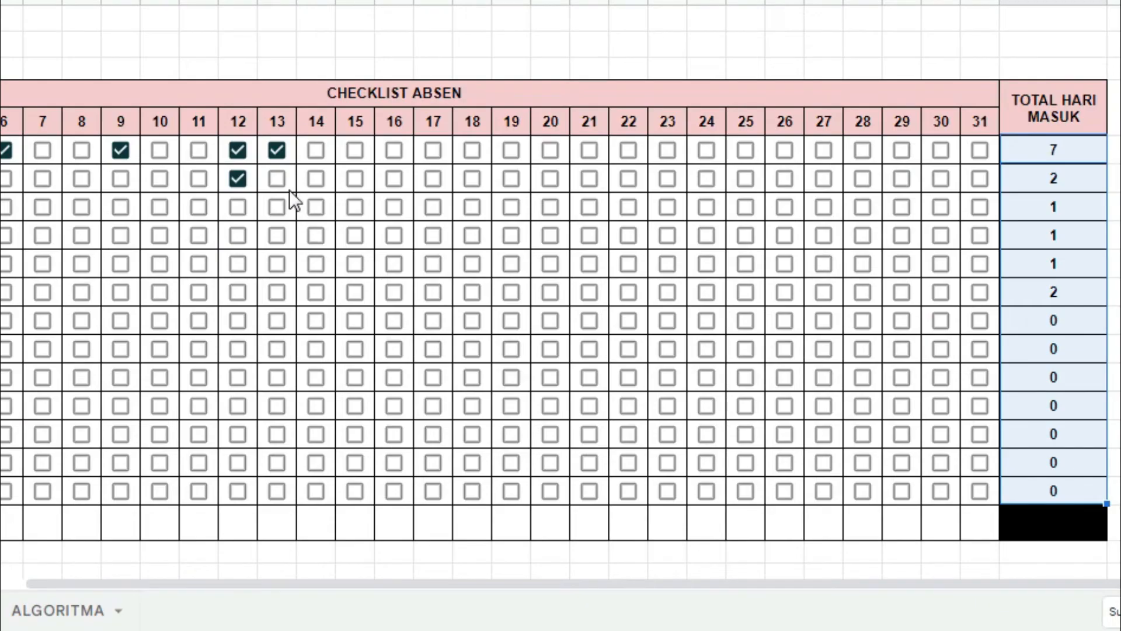
# Test the attendance totals by ticking checkboxes R7, V12 and W14, and toggling P7 on and off
pyautogui.click(378, 294)
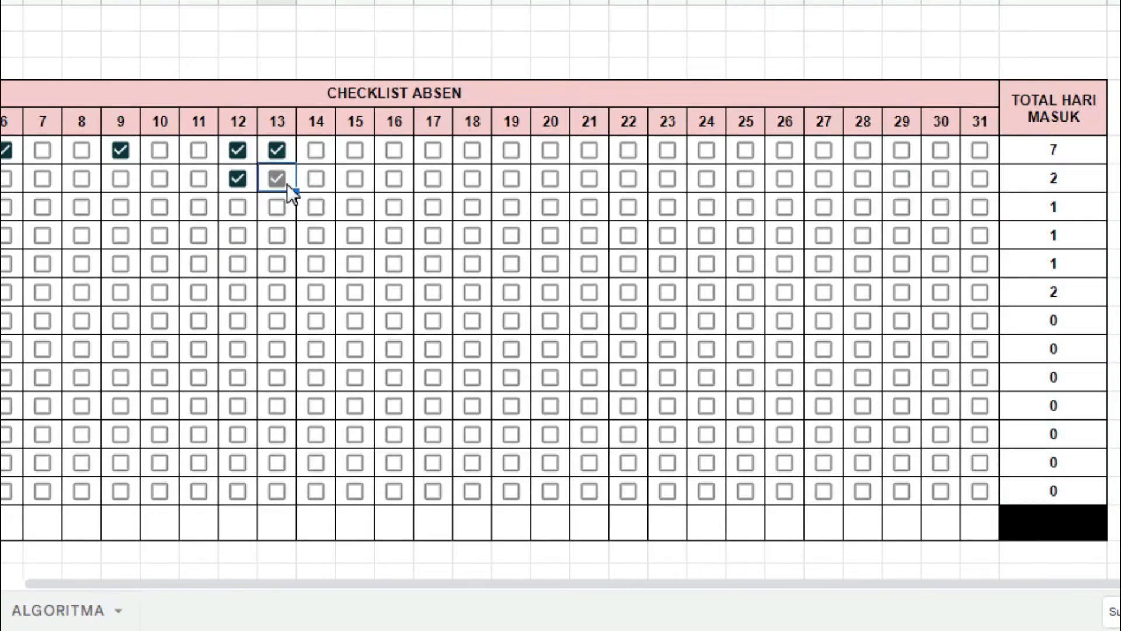
pyautogui.click(362, 178)
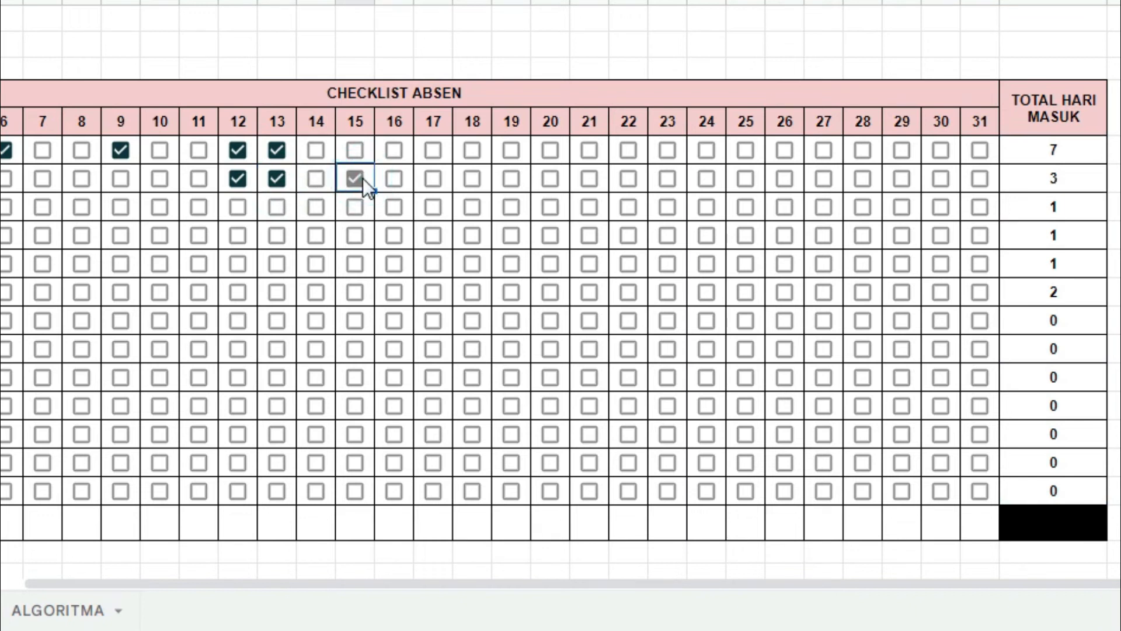
pyautogui.click(282, 183)
pyautogui.click(512, 320)
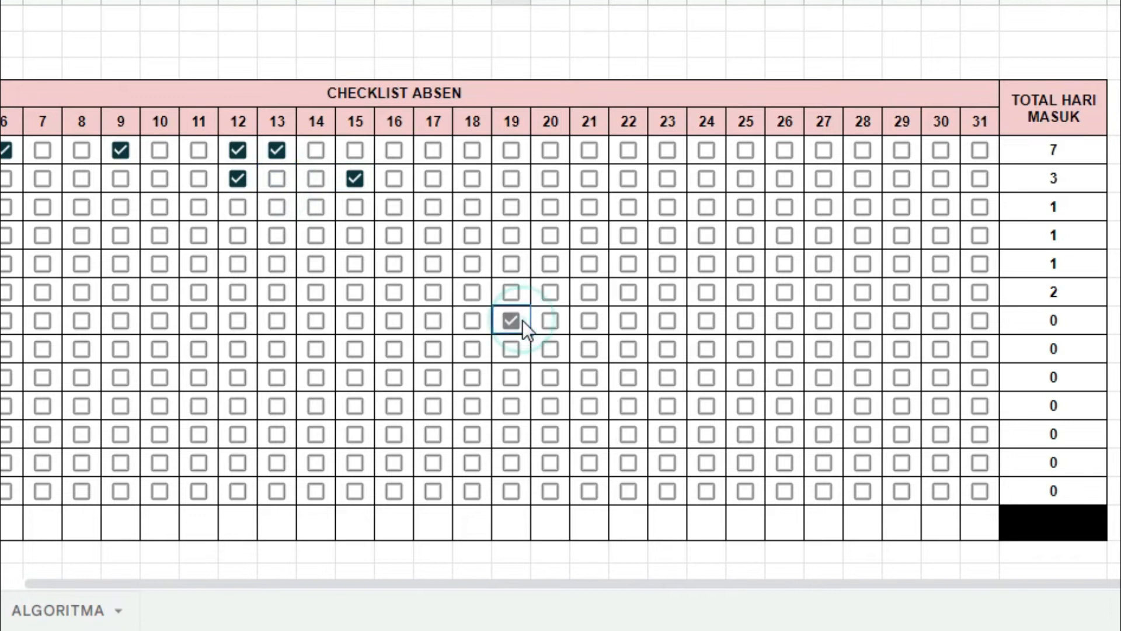
pyautogui.click(555, 361)
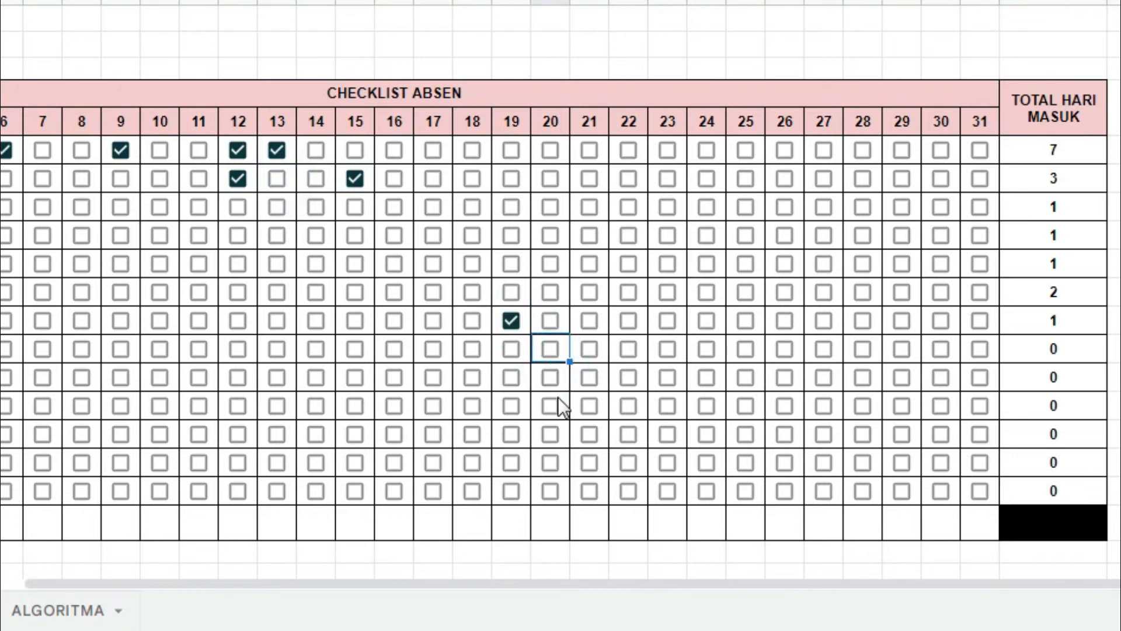
pyautogui.click(557, 379)
pyautogui.moveTo(598, 581)
pyautogui.mouseDown()
pyautogui.moveTo(586, 570)
pyautogui.moveTo(604, 569)
pyautogui.mouseUp()
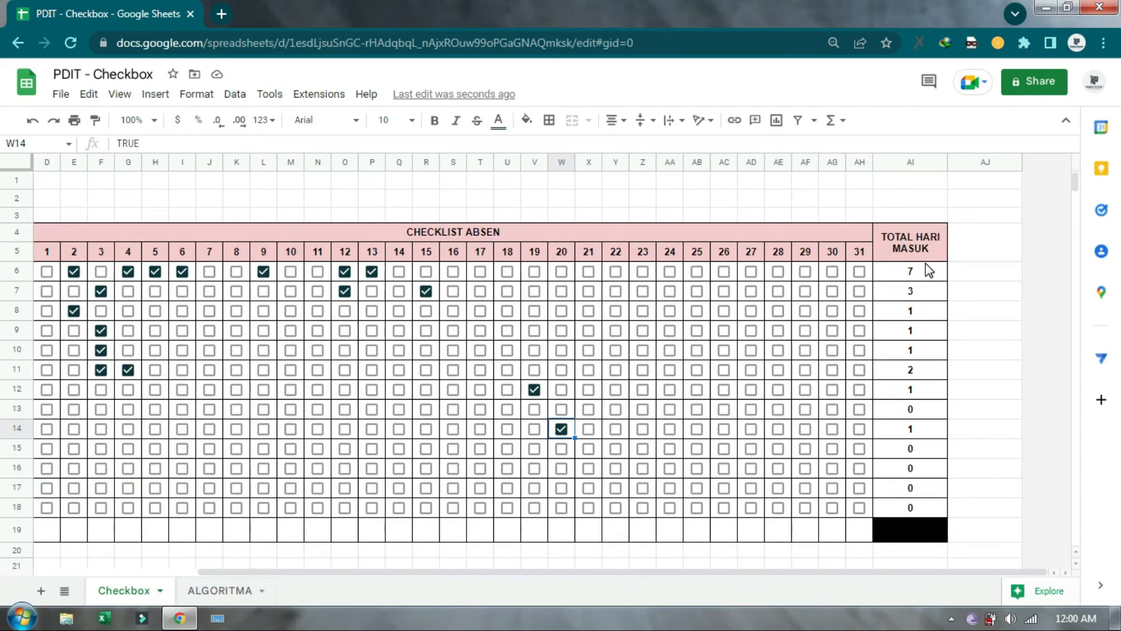
# Tick the day 1 attendance checkboxes in D8 and D16
pyautogui.moveTo(878, 573); pyautogui.dragTo(748, 587)
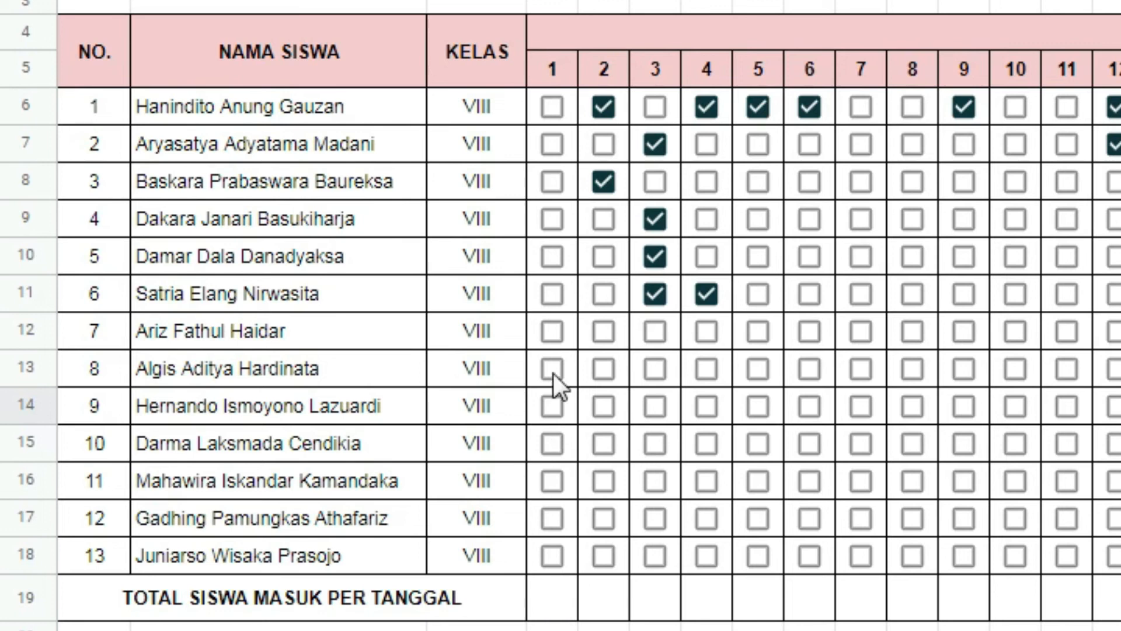
pyautogui.click(560, 182)
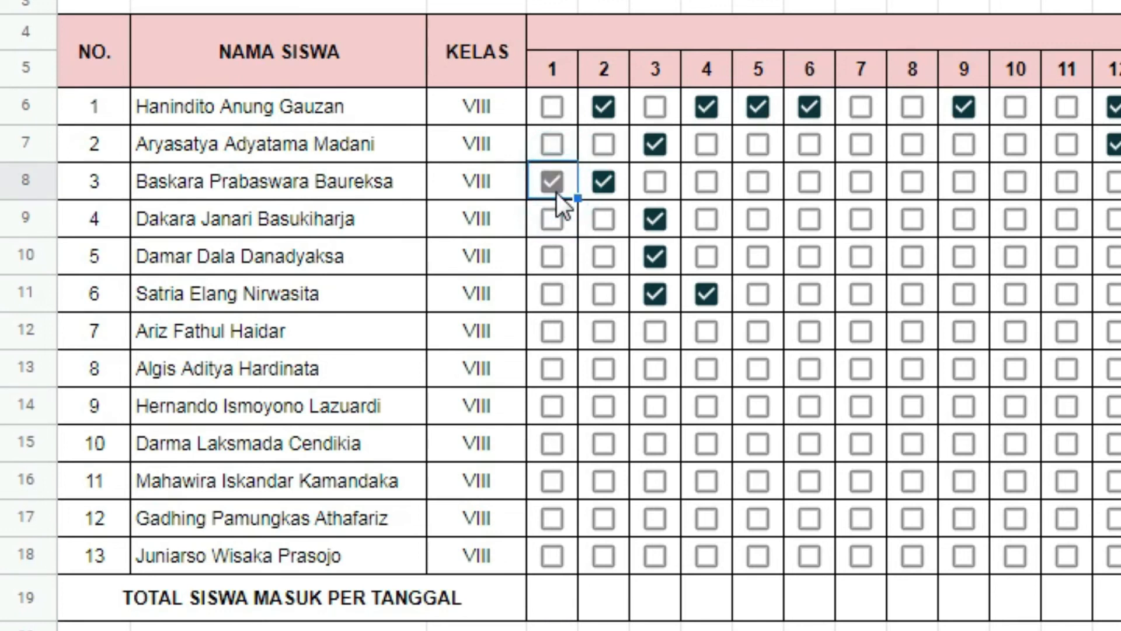
pyautogui.click(547, 486)
# In D19 of the TOTAL SISWA MASUK PER TANGGAL row, start a SUMIF formula with range D6:D18 and criterion TRUE
pyautogui.click(566, 595)
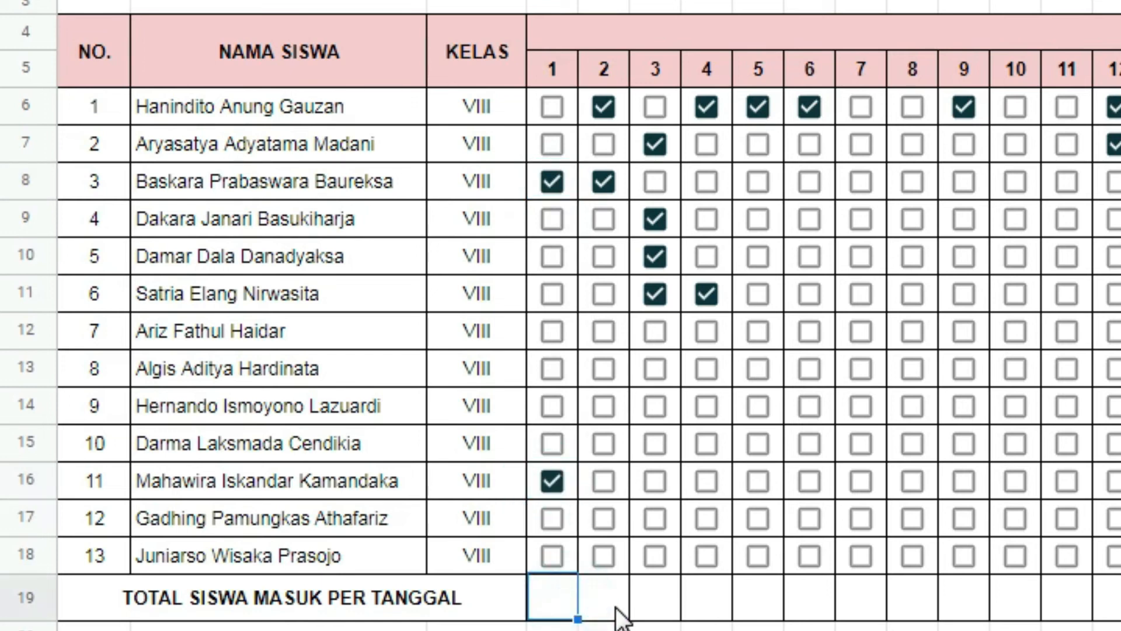
pyautogui.write('=S')
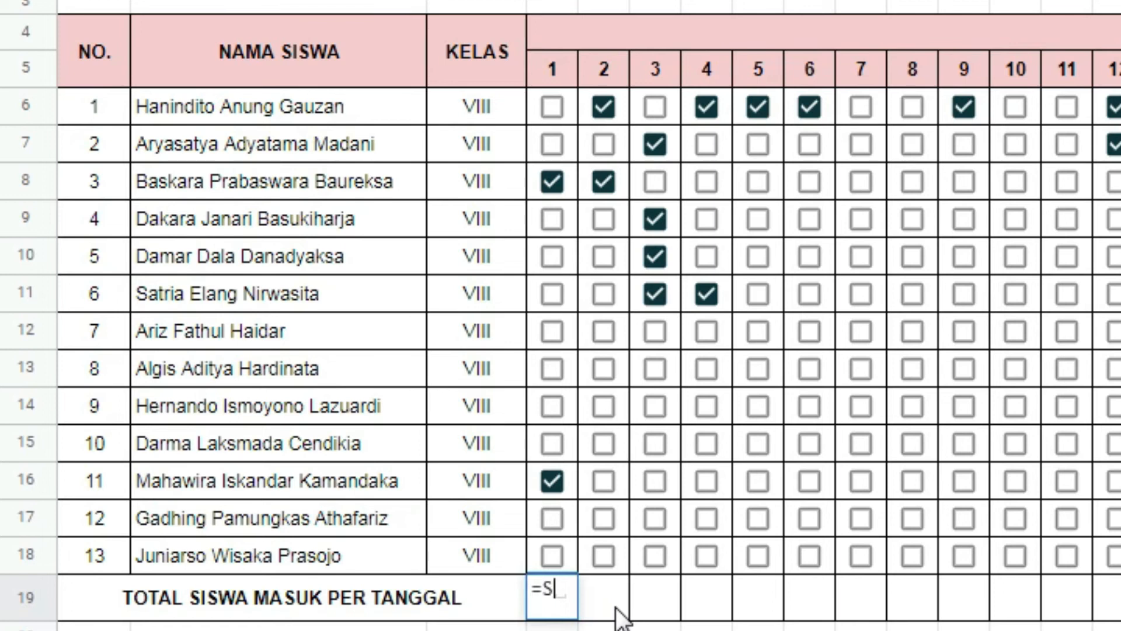
pyautogui.write('UM')
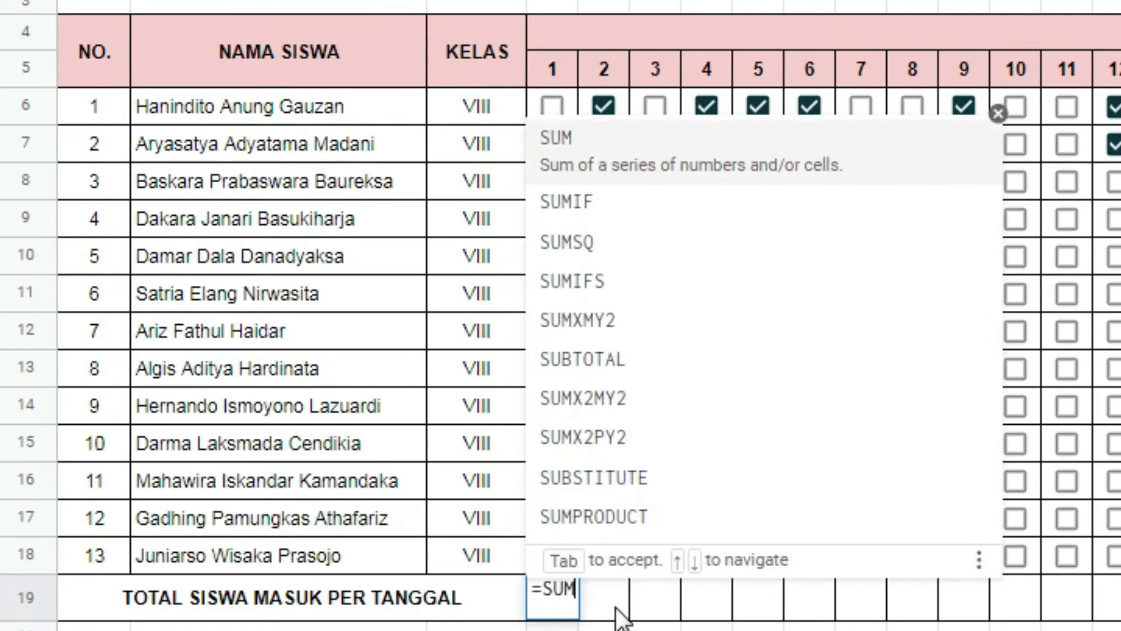
pyautogui.write('IF(')
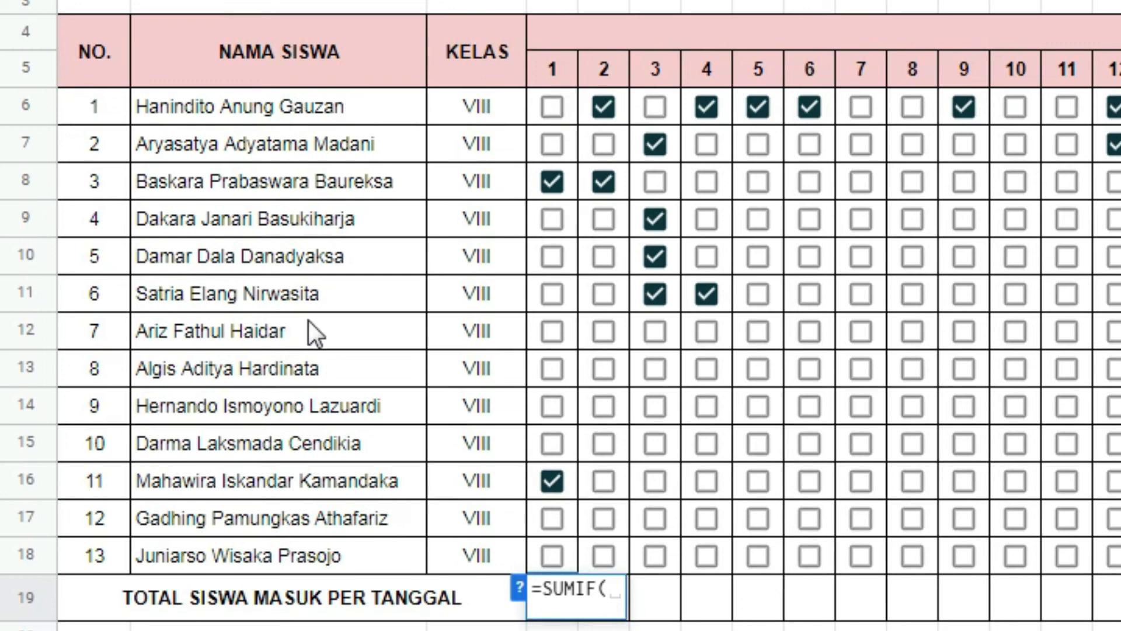
pyautogui.moveTo(573, 118); pyautogui.dragTo(556, 548)
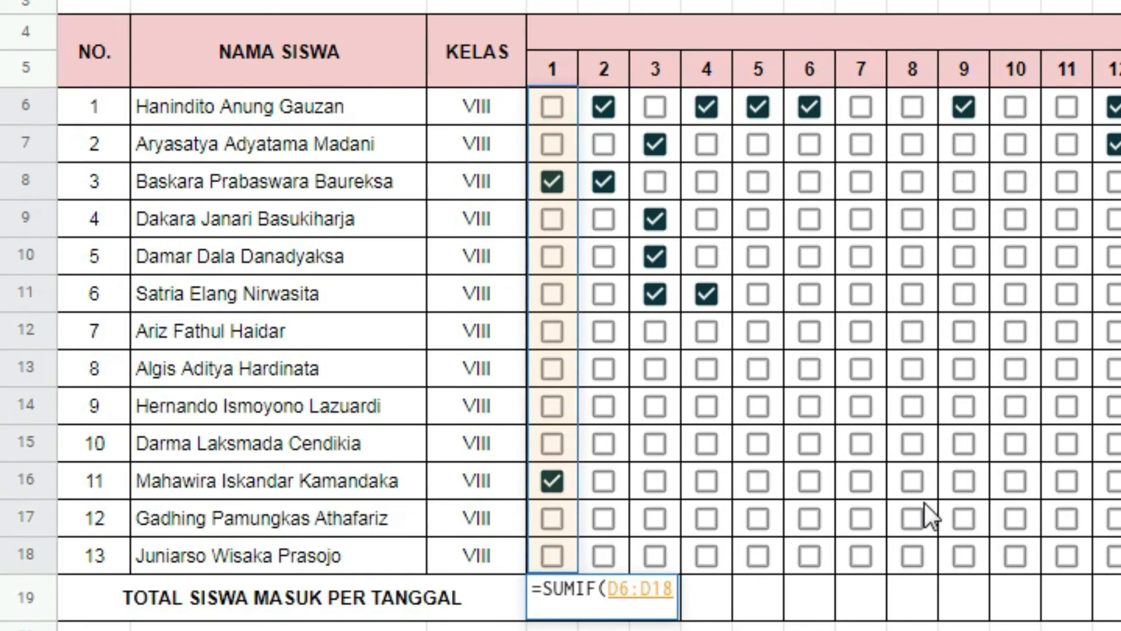
pyautogui.write(',')
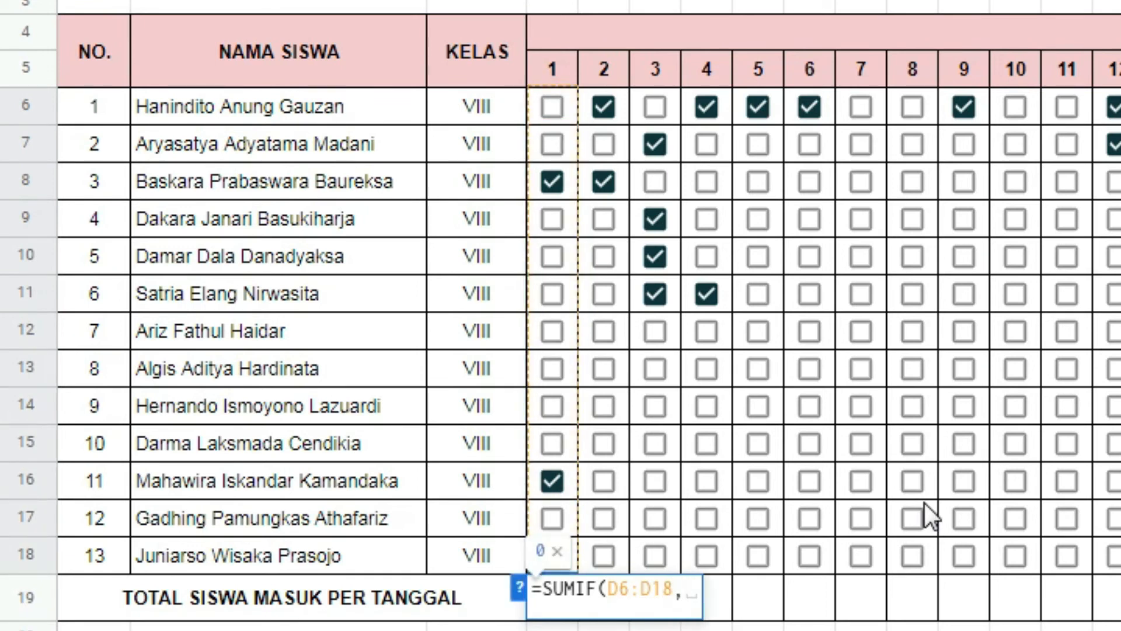
pyautogui.write('TRUE')
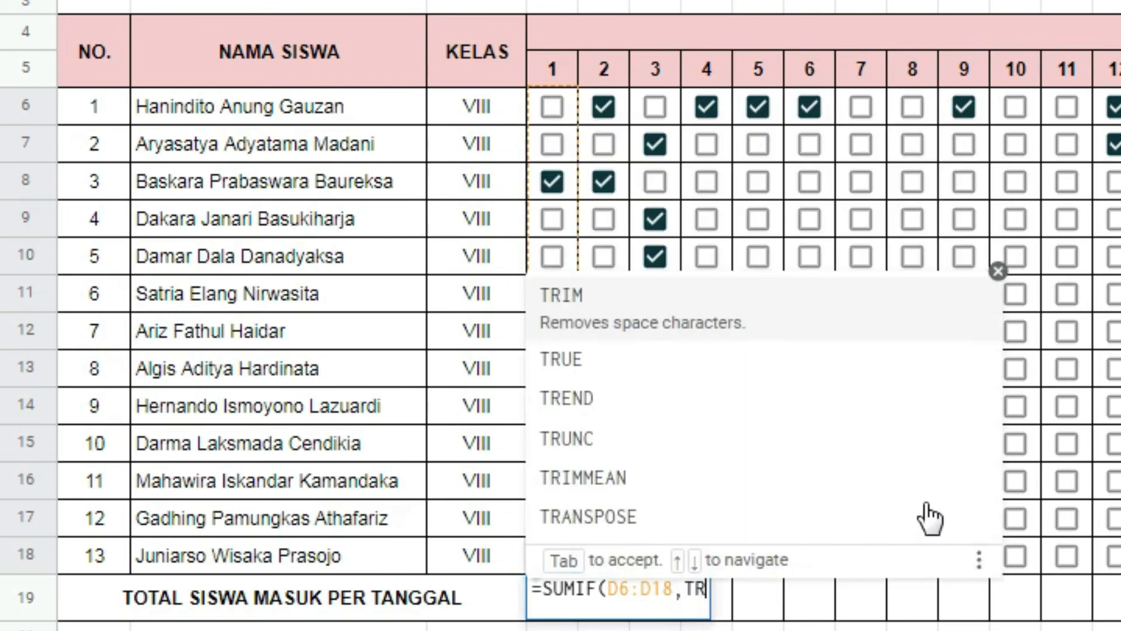
pyautogui.write(',')
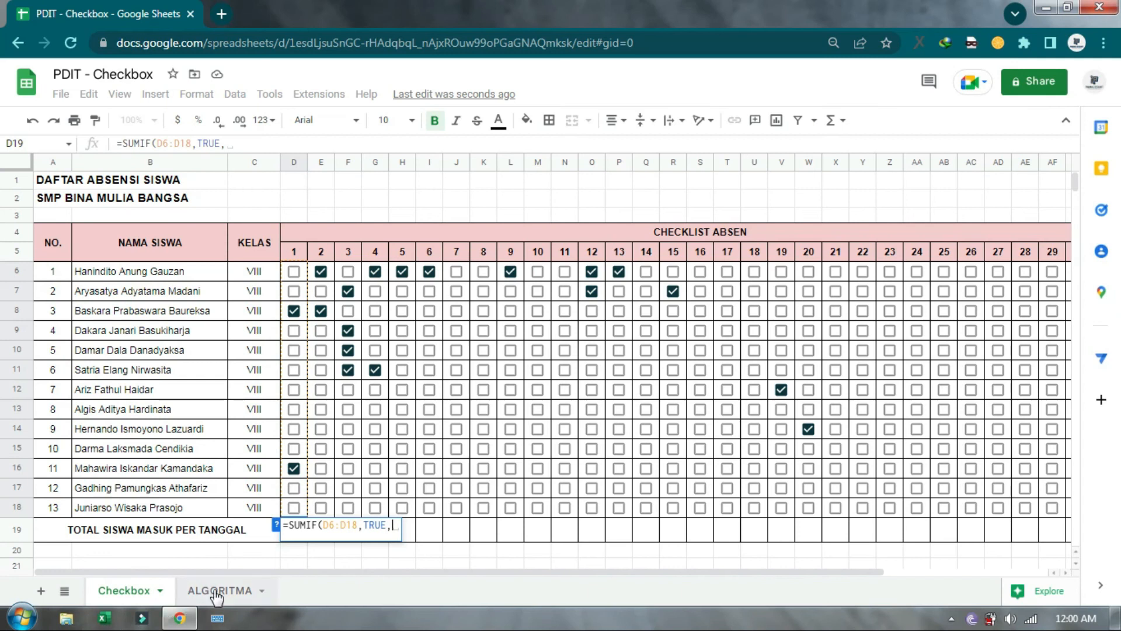
# Complete the D19 SUMIF formula with ALGORITMA!D6:D18 as the sum range
pyautogui.click(217, 591)
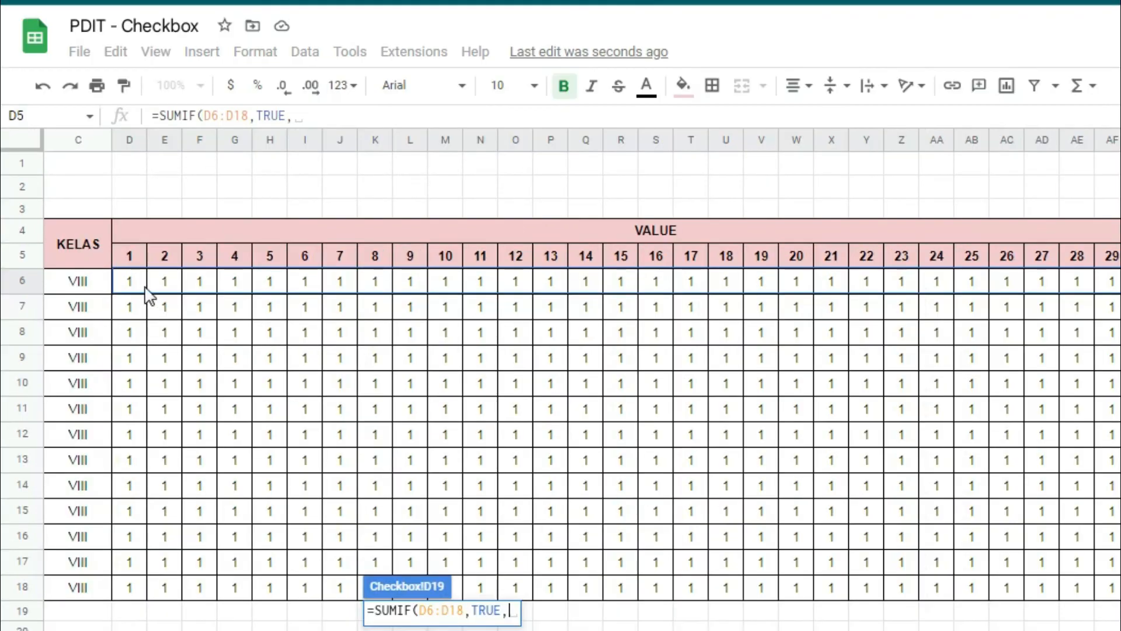
pyautogui.moveTo(107, 271); pyautogui.dragTo(97, 338)
pyautogui.moveTo(129, 376); pyautogui.dragTo(128, 590)
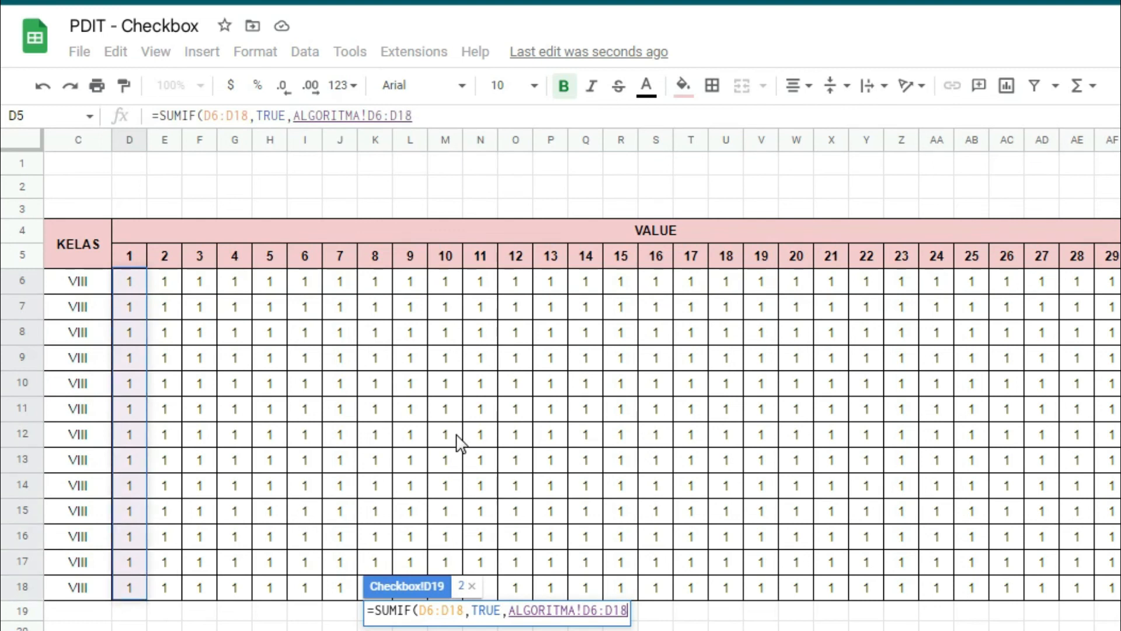
pyautogui.press('Return')
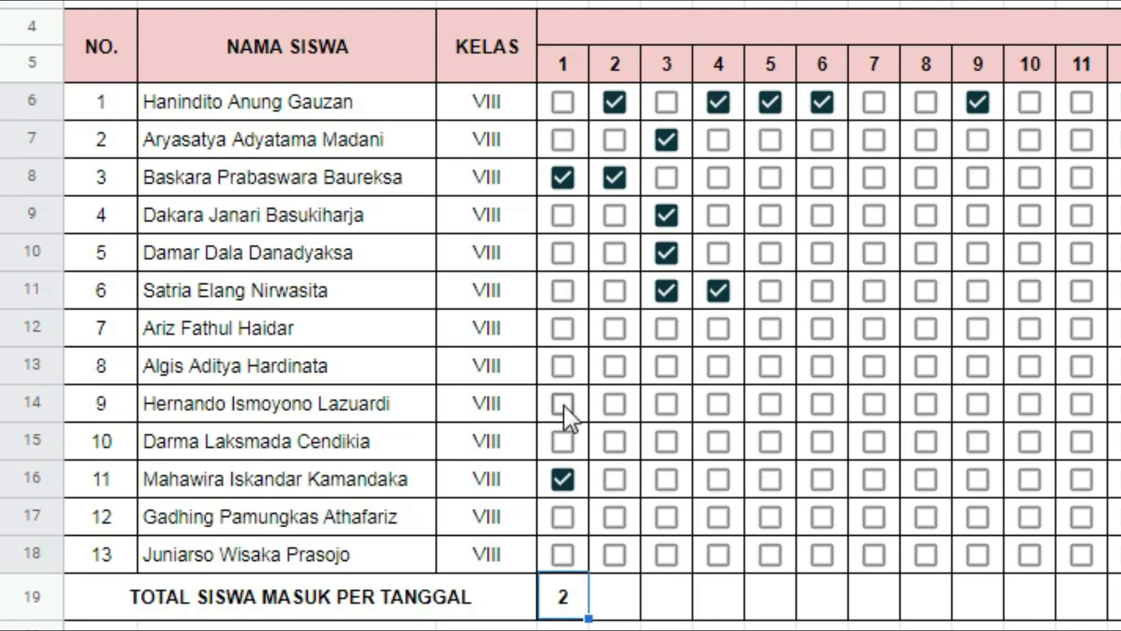
# Test the day 1 total by ticking checkboxes D13 and D17, and fill the D19 formula across row 19 to AH19
pyautogui.click(563, 365)
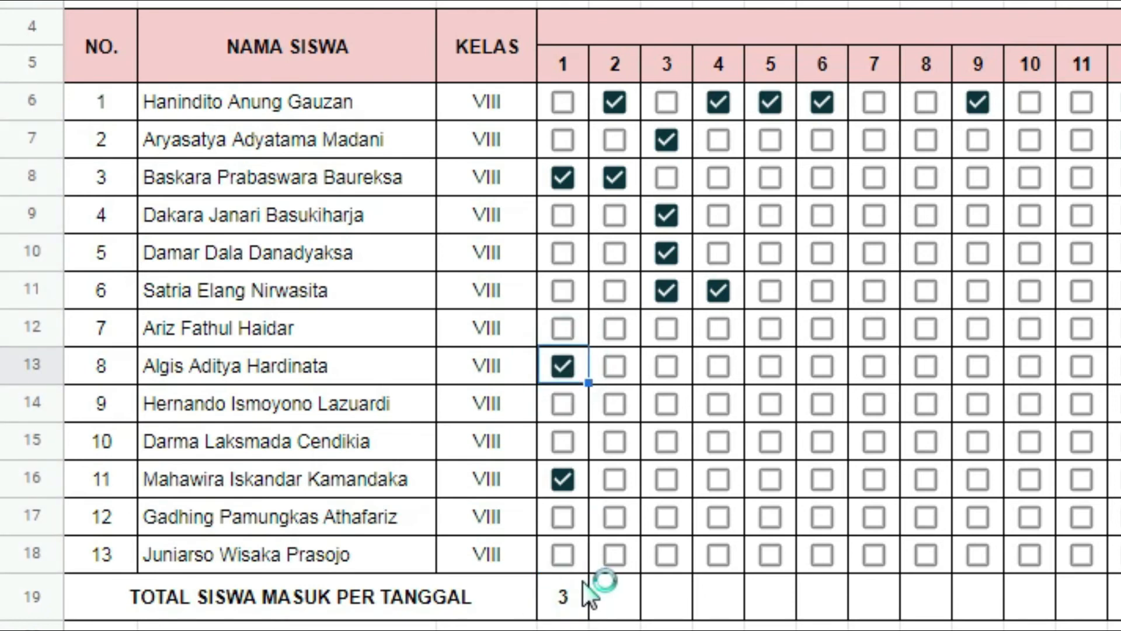
pyautogui.click(556, 518)
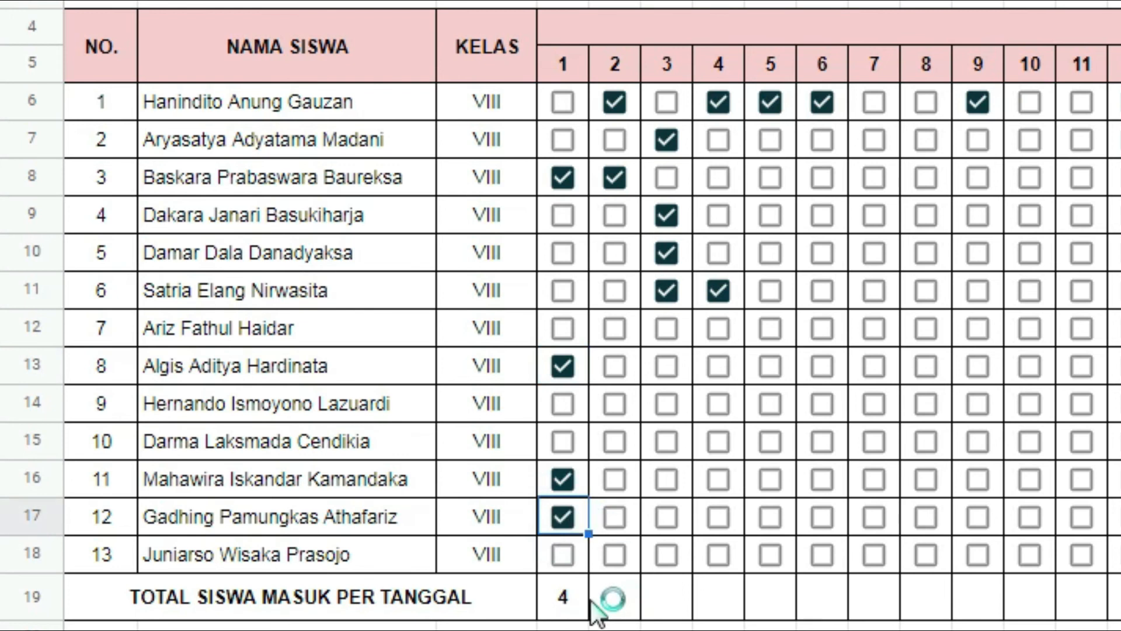
pyautogui.click(572, 608)
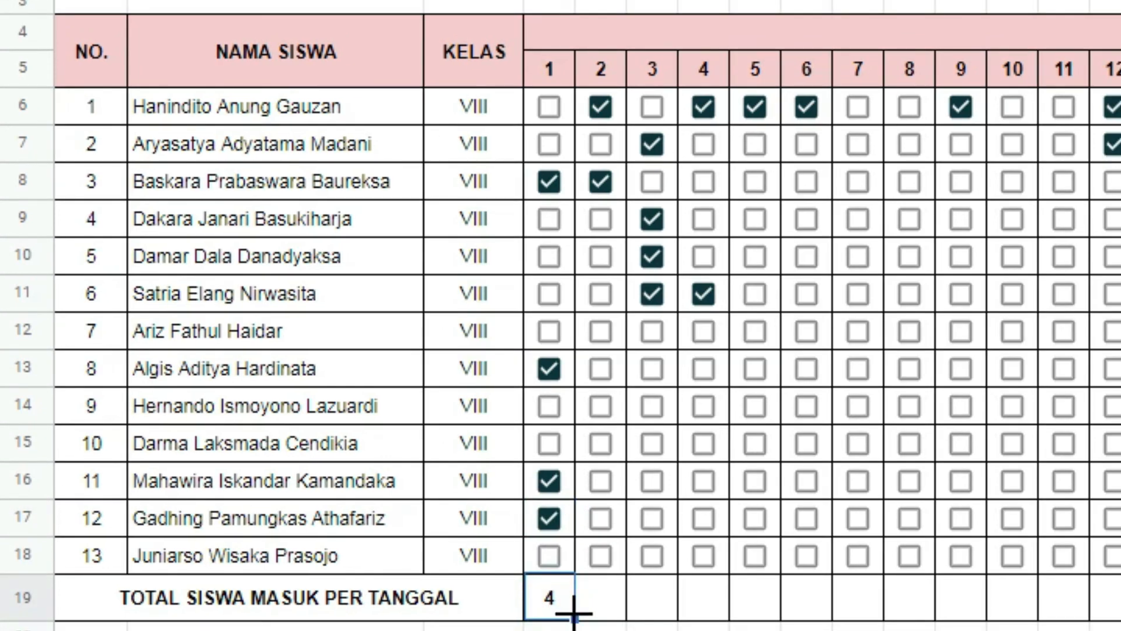
pyautogui.moveTo(574, 613); pyautogui.dragTo(856, 528)
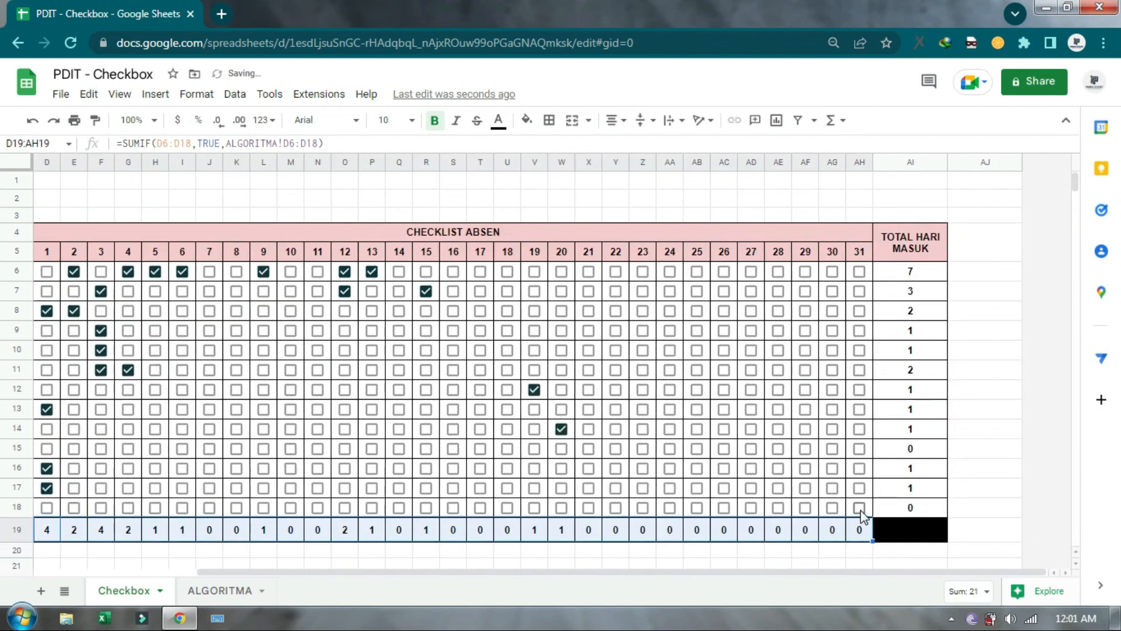
# Test the day 31 total by ticking checkbox AH18, and select the CHECKLIST ABSEN header
pyautogui.click(859, 507)
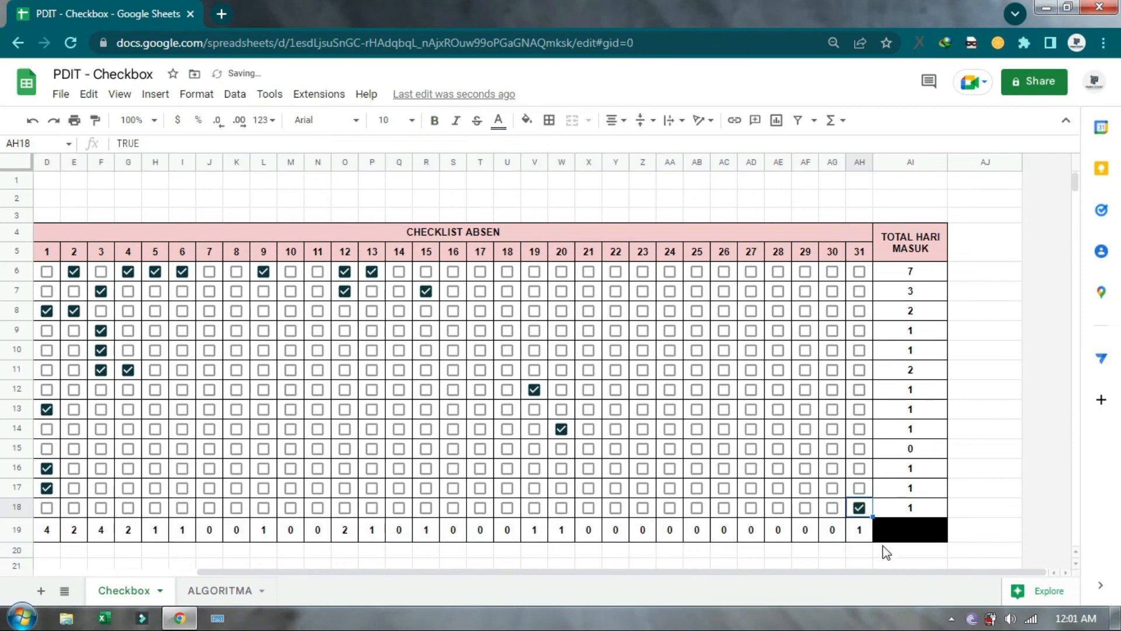
pyautogui.moveTo(888, 571); pyautogui.dragTo(719, 575)
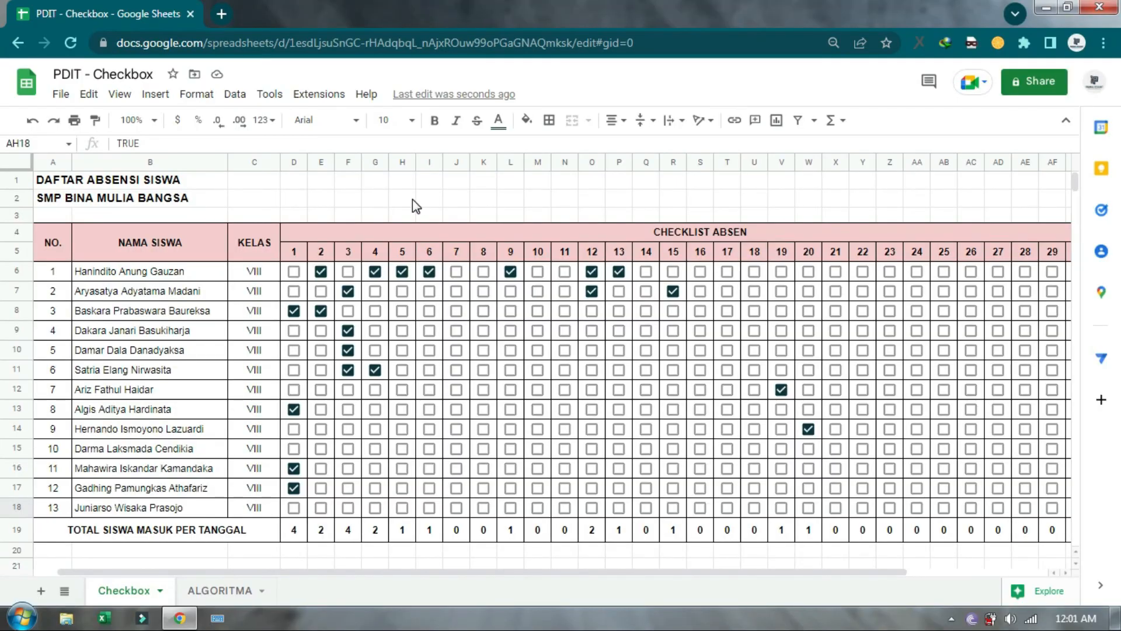
pyautogui.click(422, 227)
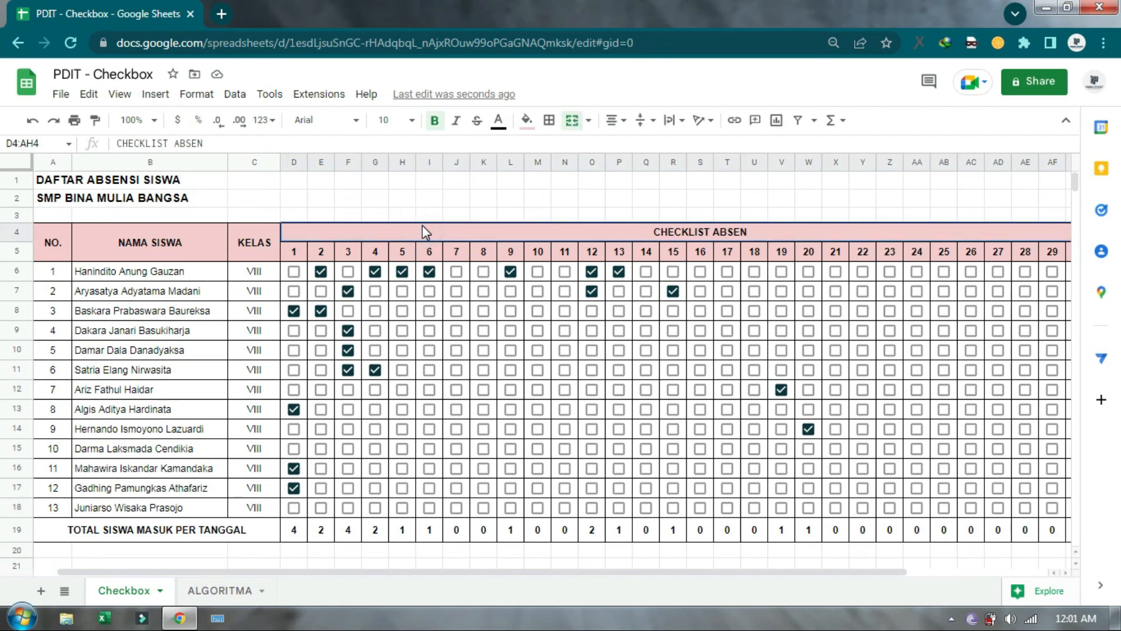